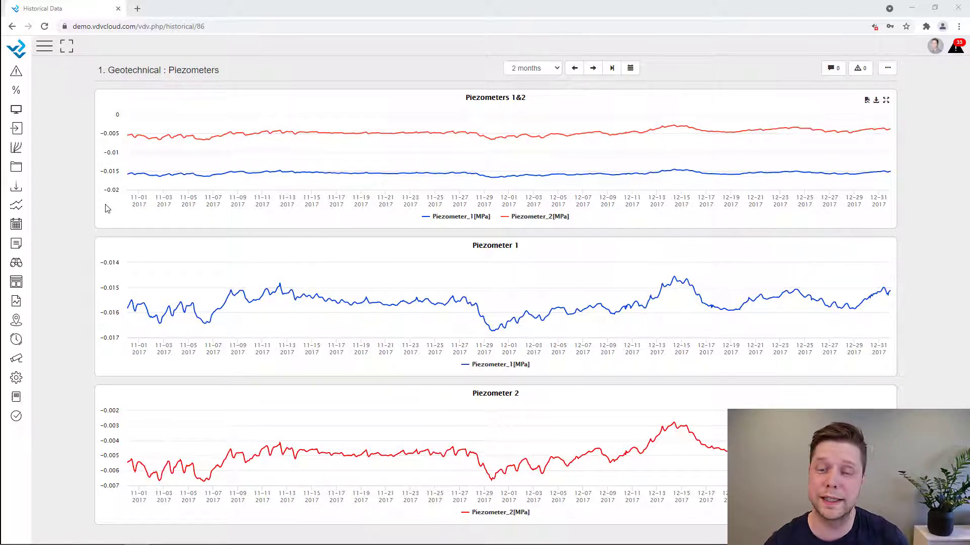
Open the Piezometers page of the 1. Geotechnical site in the Historical Data setup
{"action": "left_click", "coordinate": [17, 379]}
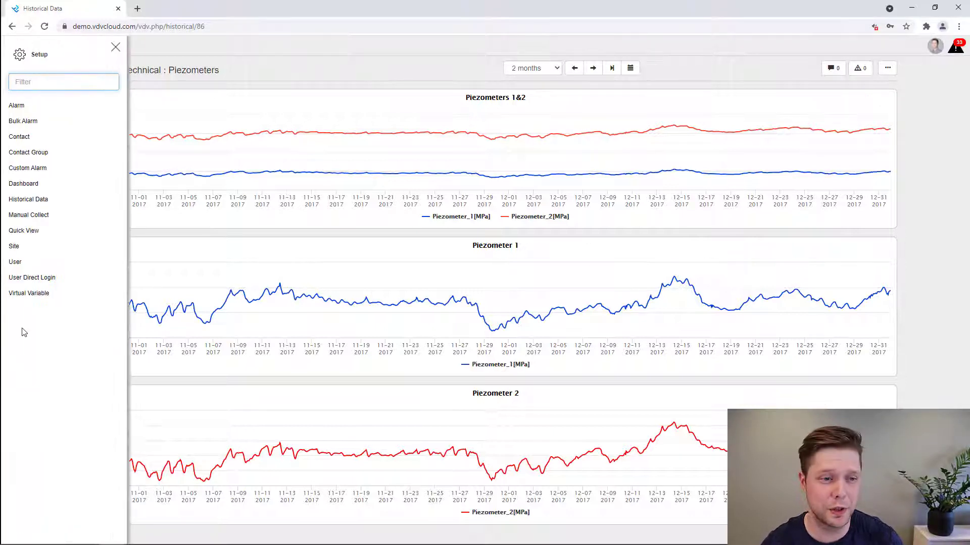
{"action": "left_click", "coordinate": [27, 199]}
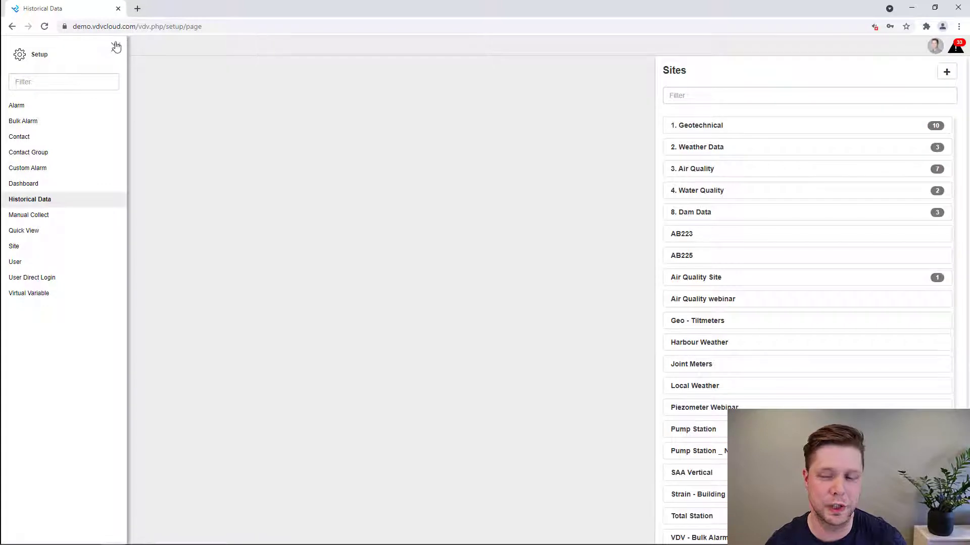
{"action": "left_click", "coordinate": [115, 47]}
{"action": "left_click", "coordinate": [713, 125]}
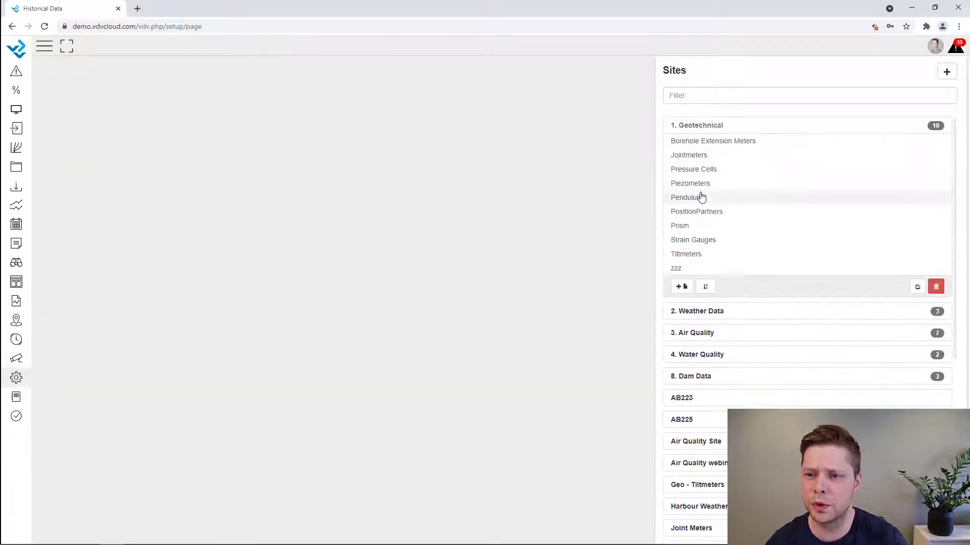
{"action": "left_click", "coordinate": [698, 187]}
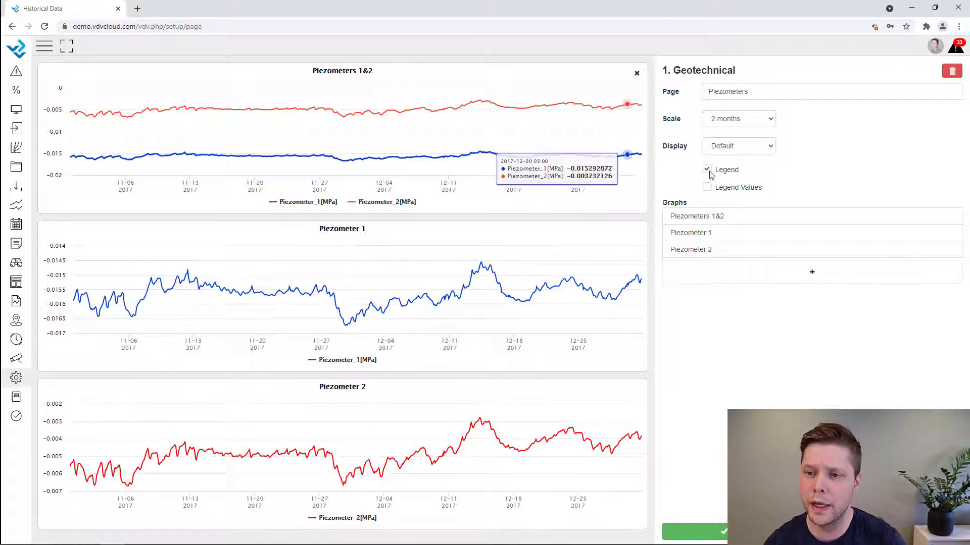
Preview the Square display style on the Piezometers page's graphs, and set the display to Fine
{"action": "left_click", "coordinate": [752, 150]}
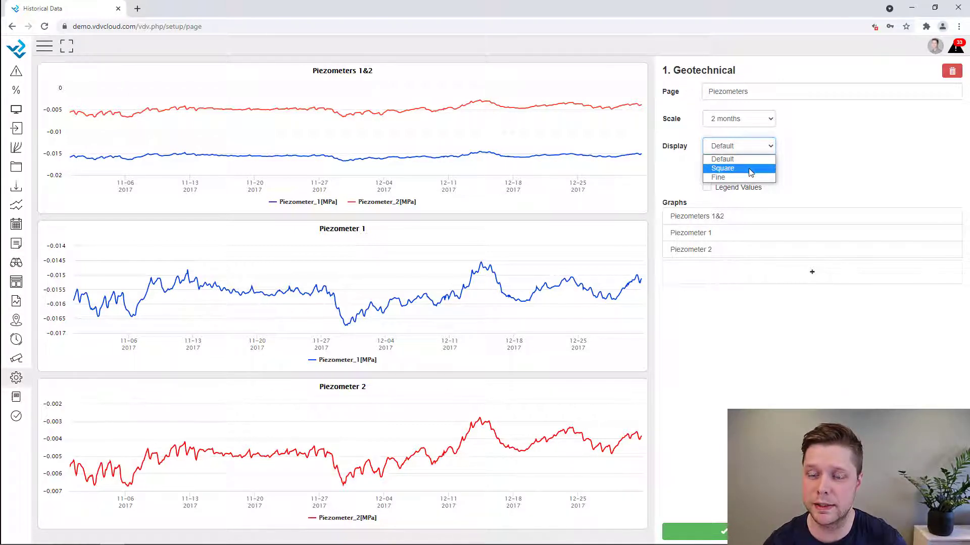
{"action": "left_click", "coordinate": [751, 172]}
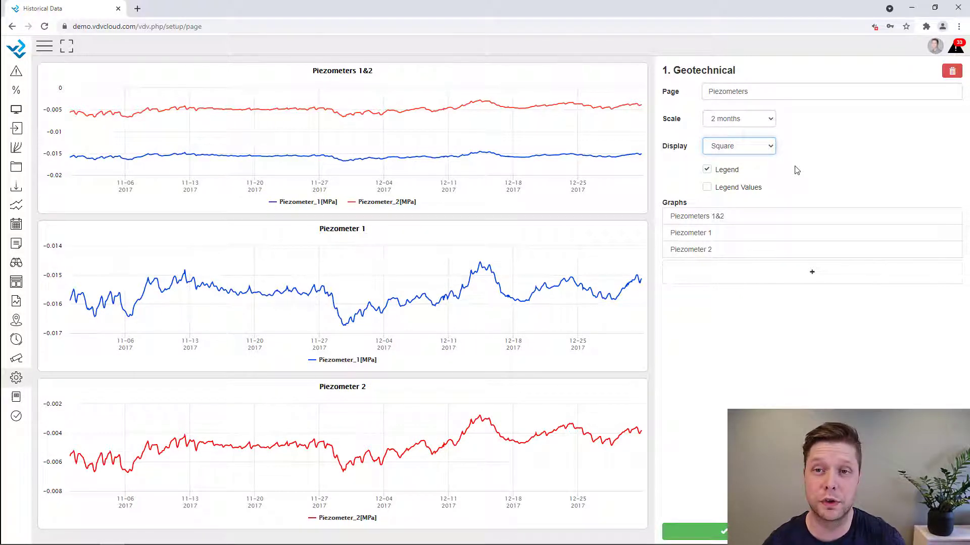
{"action": "left_click", "coordinate": [758, 151]}
{"action": "left_click", "coordinate": [754, 176]}
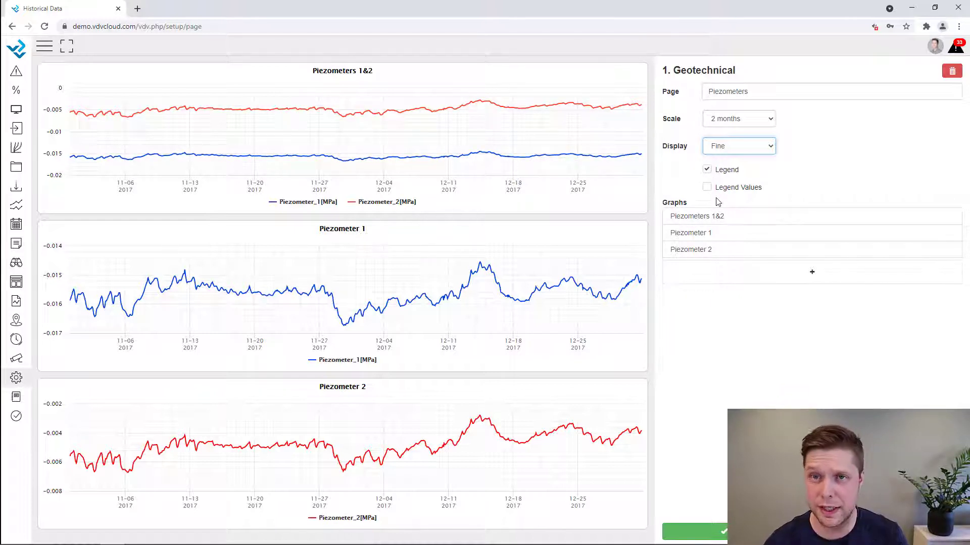
Switch the graphs' legend off and back on, and enable legend values
{"action": "left_click", "coordinate": [707, 170]}
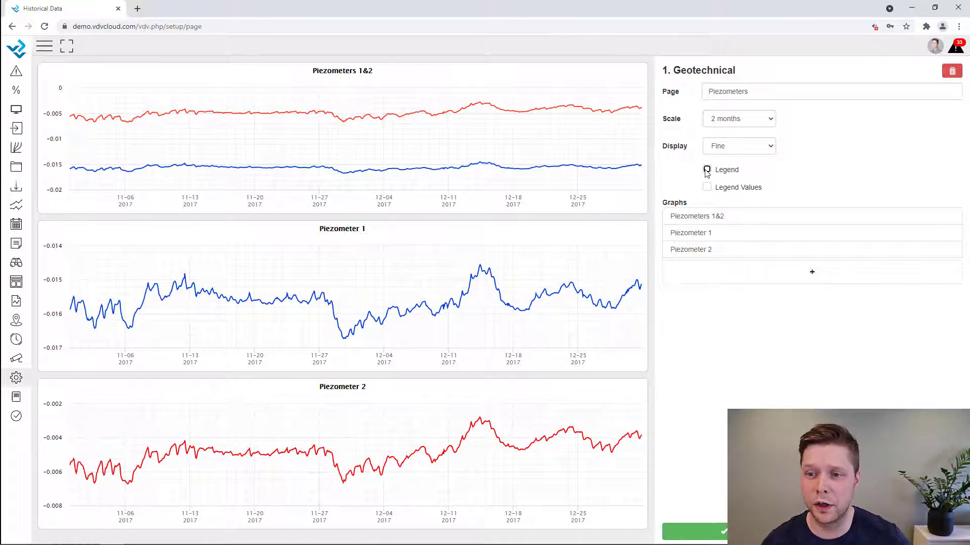
{"action": "left_click", "coordinate": [707, 170]}
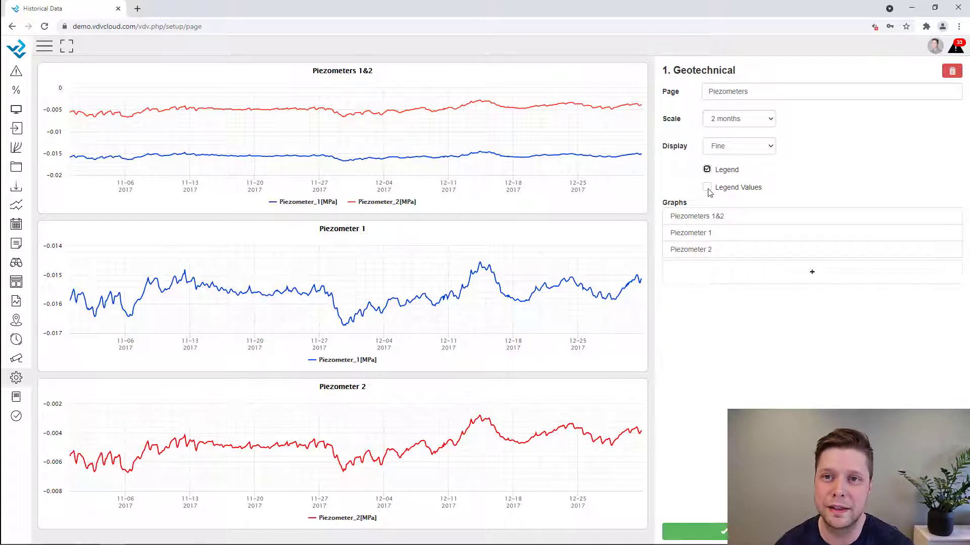
{"action": "left_click", "coordinate": [707, 188]}
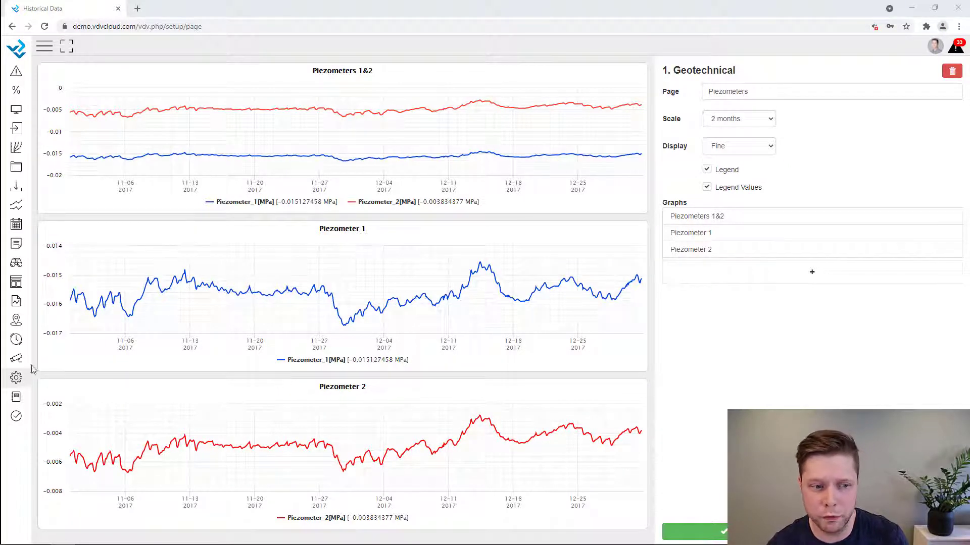
Open the Update Overview and examine the Harbour Weather site's monitoring details
{"action": "left_click", "coordinate": [21, 347]}
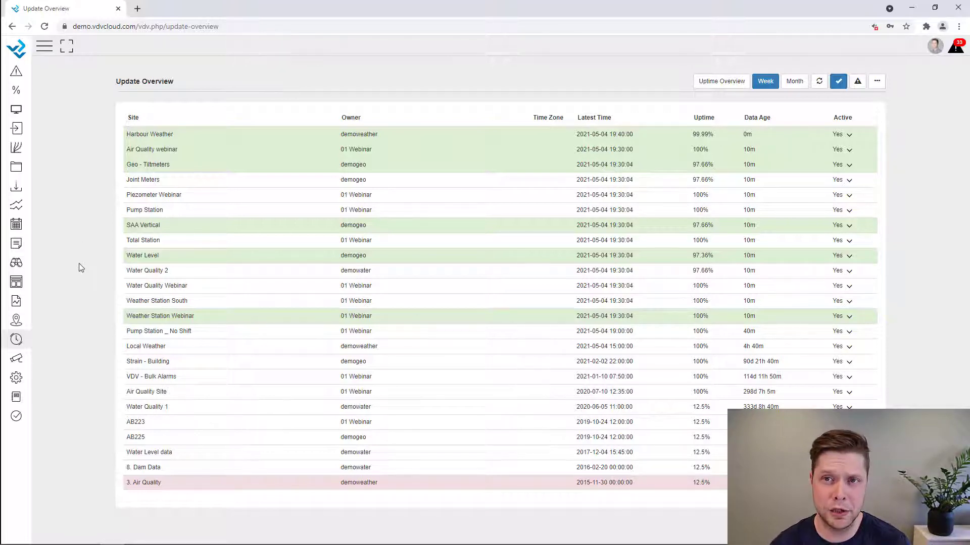
{"action": "left_click", "coordinate": [16, 378]}
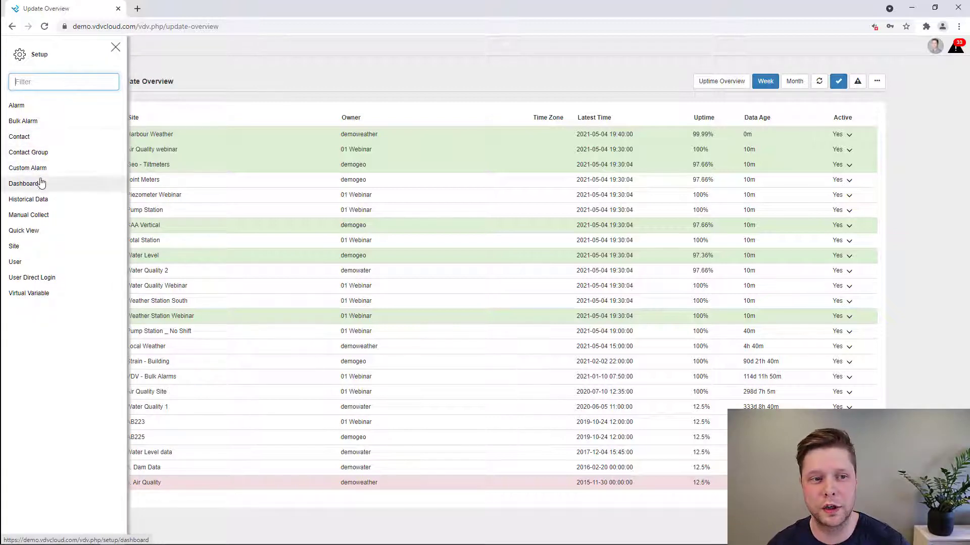
{"action": "left_click", "coordinate": [114, 48]}
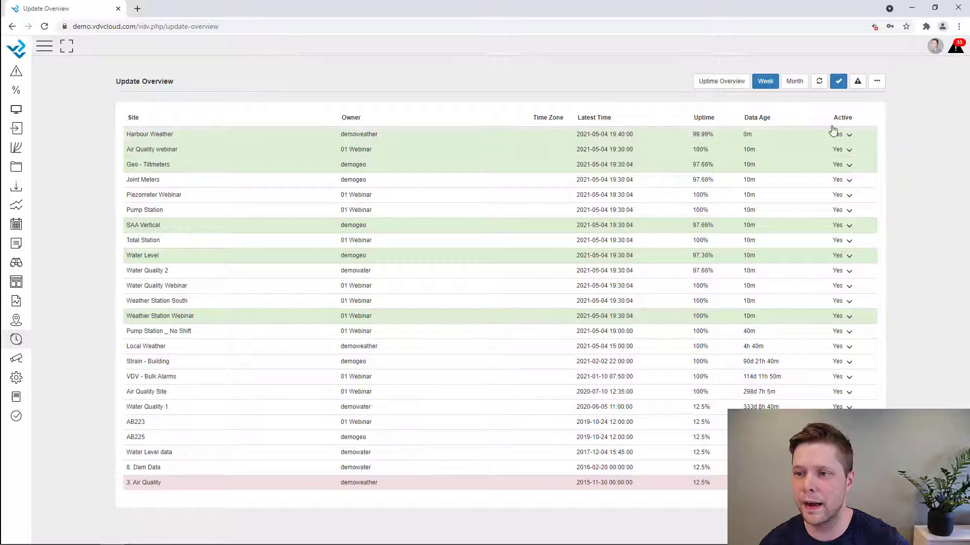
{"action": "left_click", "coordinate": [849, 136]}
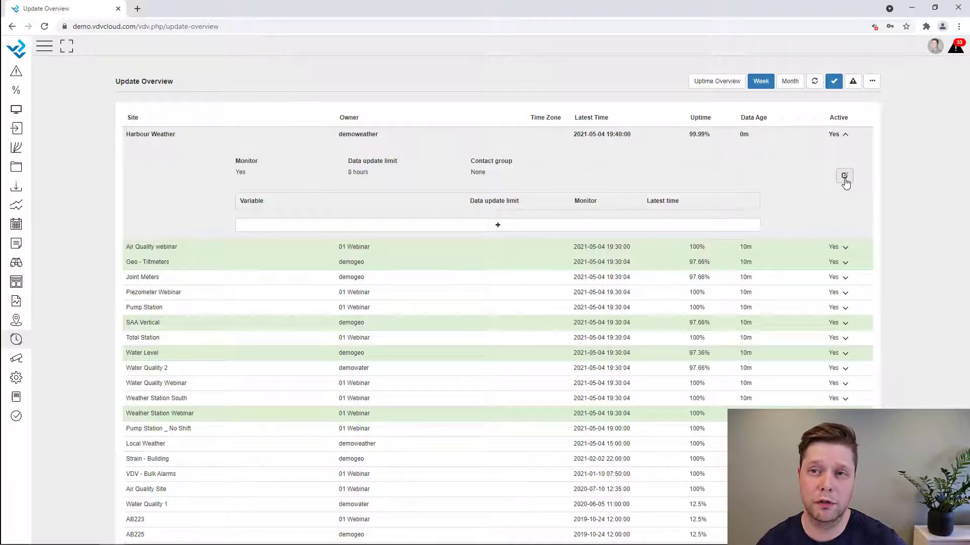
{"action": "left_click", "coordinate": [846, 135]}
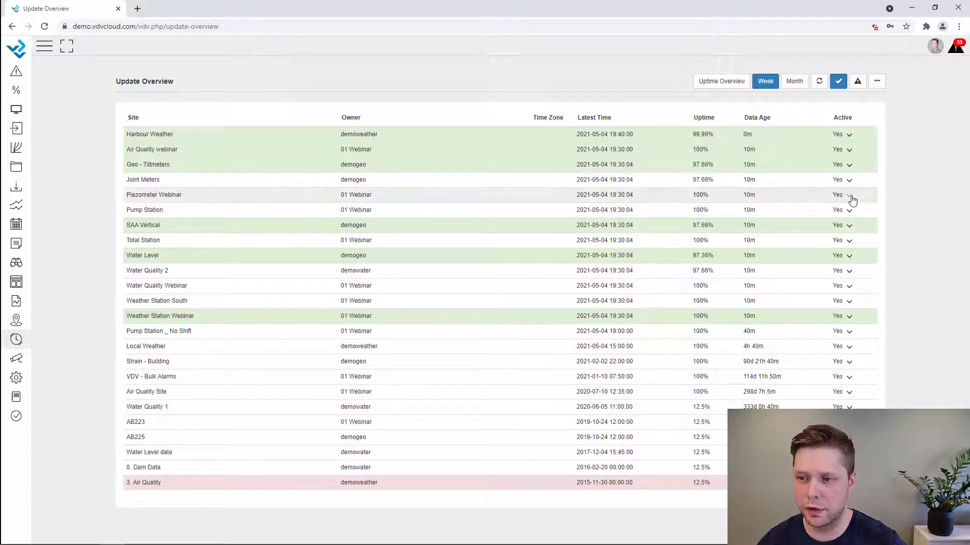
Enable monitoring for the Piezometer Webinar site with a 5 hours data update limit and the Maintenance contact group, and save it
{"action": "left_click", "coordinate": [850, 196]}
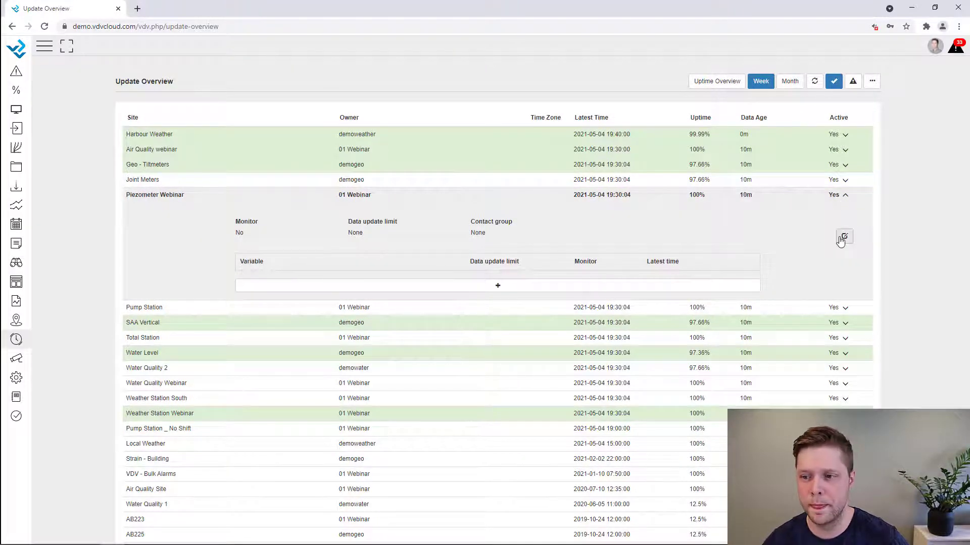
{"action": "left_click", "coordinate": [239, 239]}
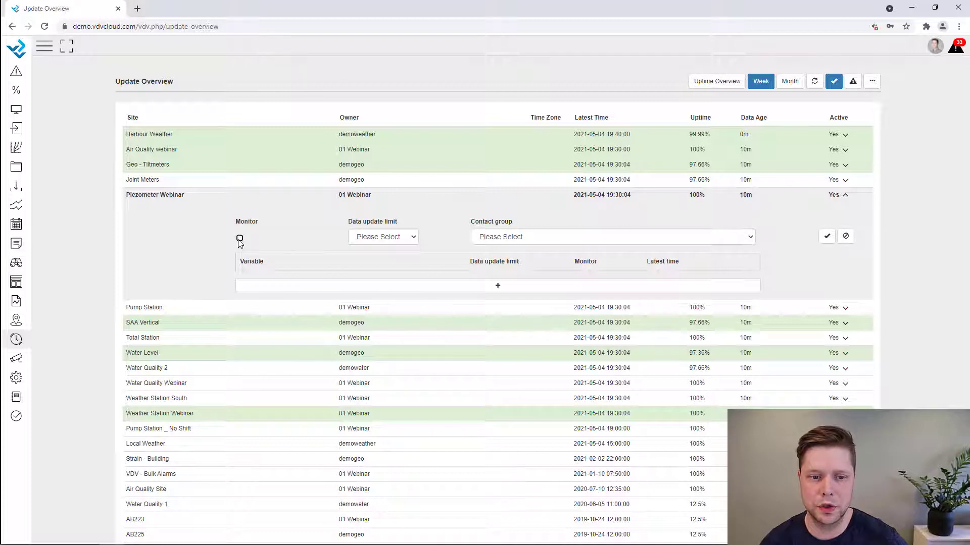
{"action": "left_click", "coordinate": [376, 237]}
{"action": "scroll", "coordinate": [387, 311], "scroll_direction": "down", "scroll_amount": 5}
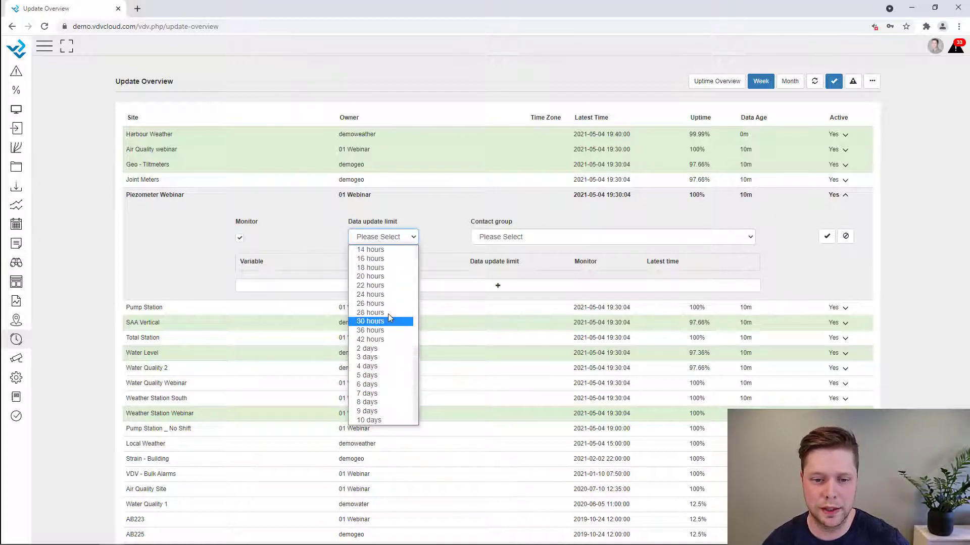
{"action": "scroll", "coordinate": [385, 309], "scroll_direction": "up", "scroll_amount": 5}
{"action": "left_click", "coordinate": [382, 285]}
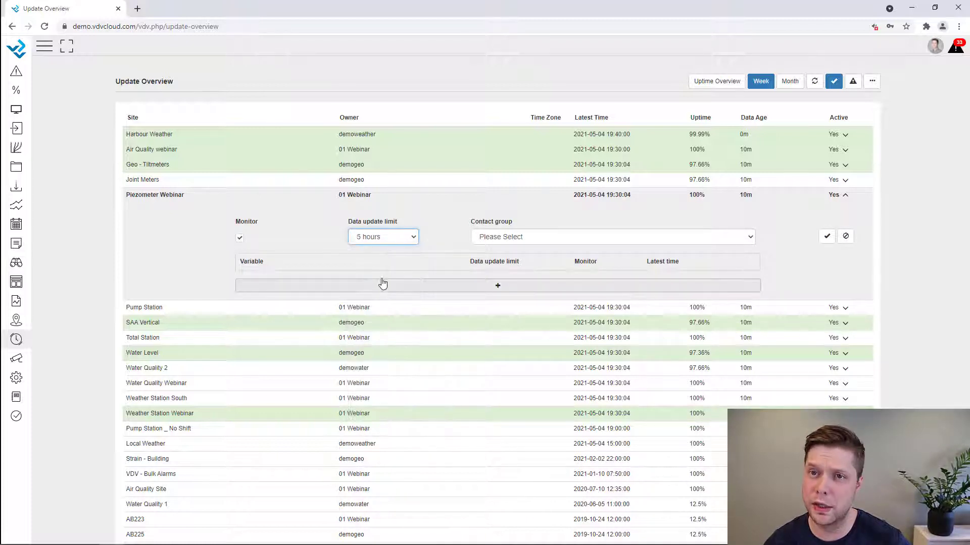
{"action": "left_click", "coordinate": [507, 239]}
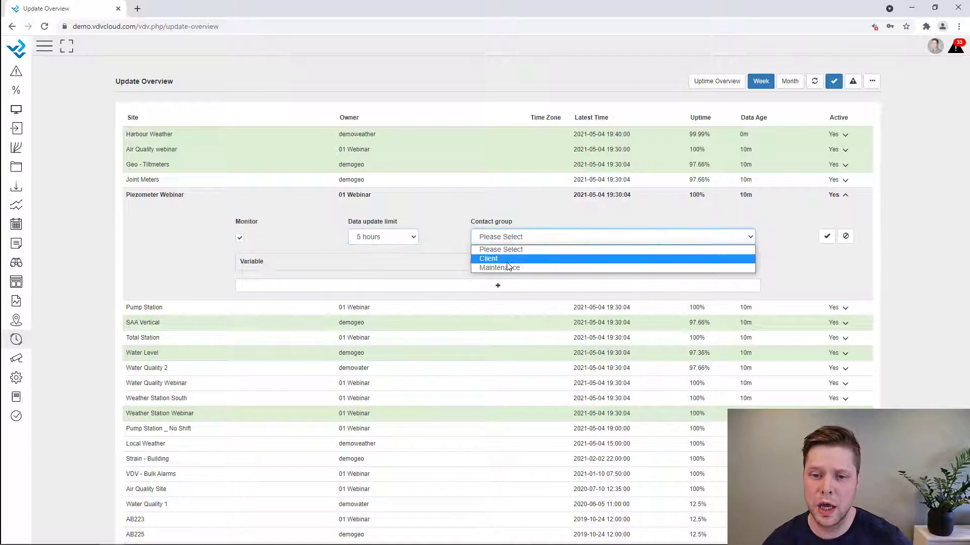
{"action": "left_click", "coordinate": [528, 270]}
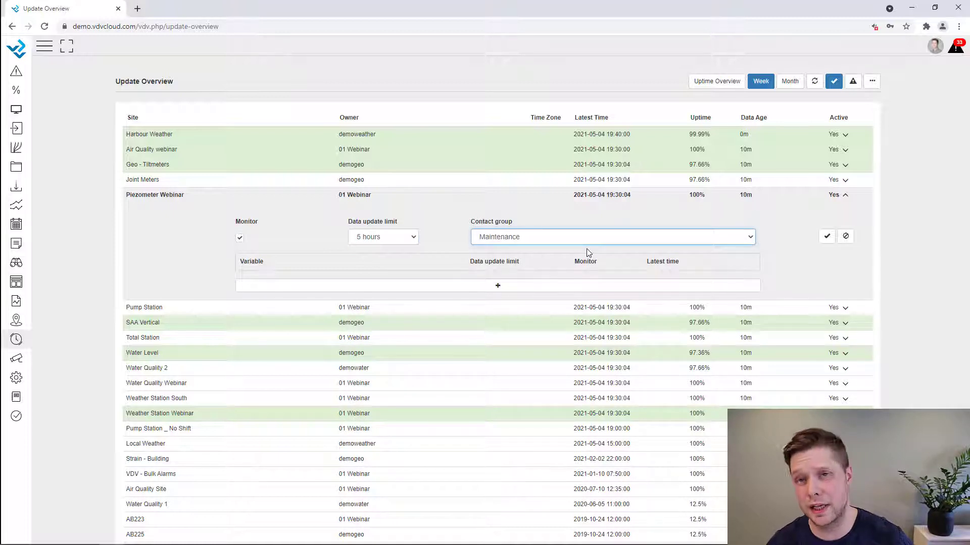
{"action": "left_click", "coordinate": [826, 237]}
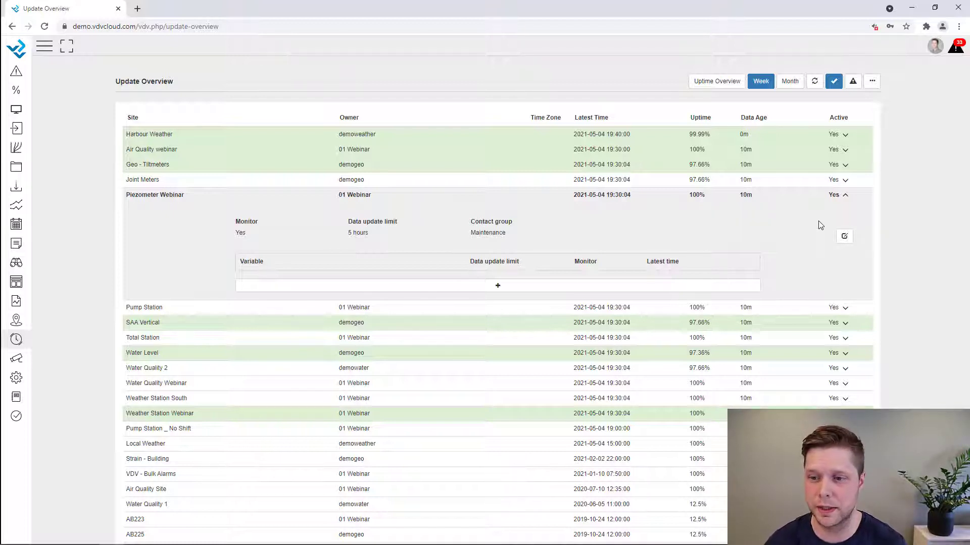
{"action": "left_click", "coordinate": [845, 195]}
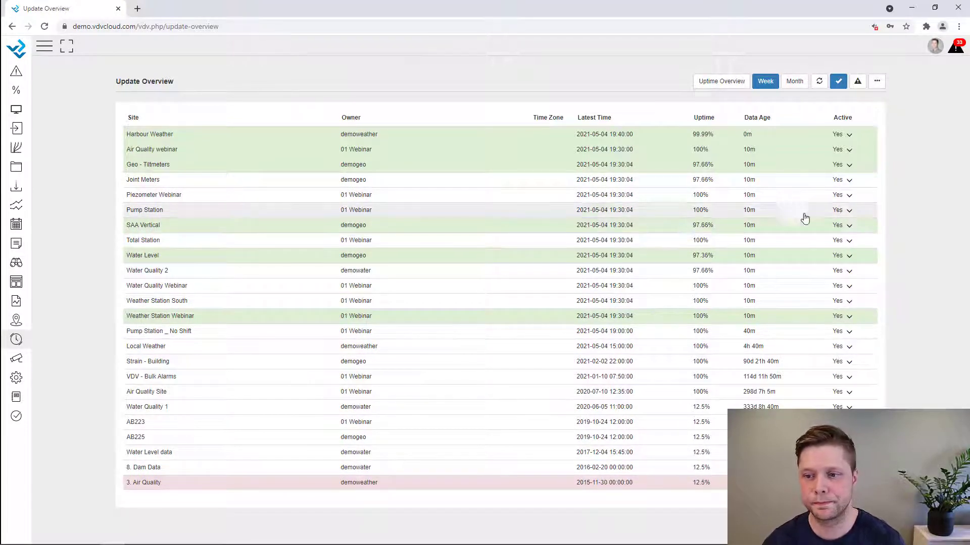
Review the Piezometer Webinar site's saved monitoring settings
{"action": "left_click", "coordinate": [853, 198]}
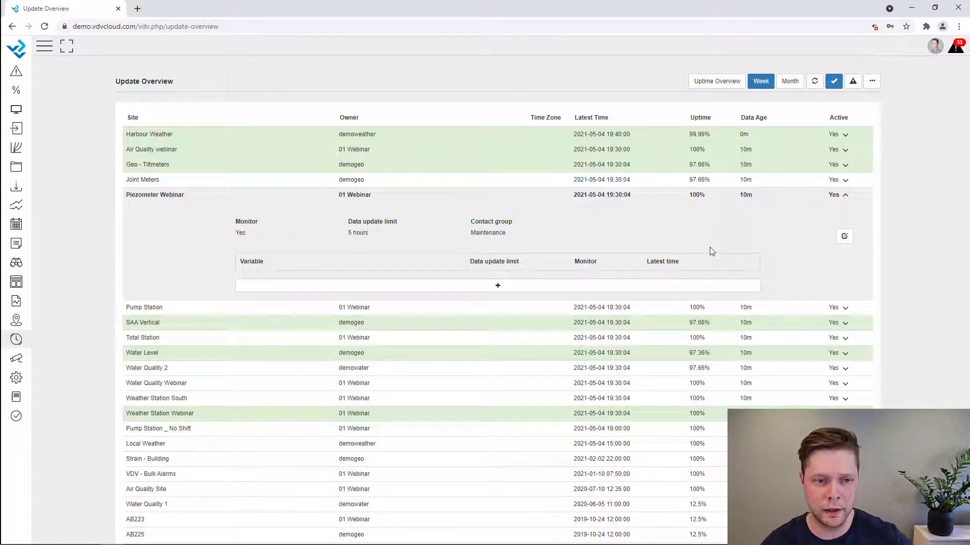
{"action": "left_click", "coordinate": [847, 239]}
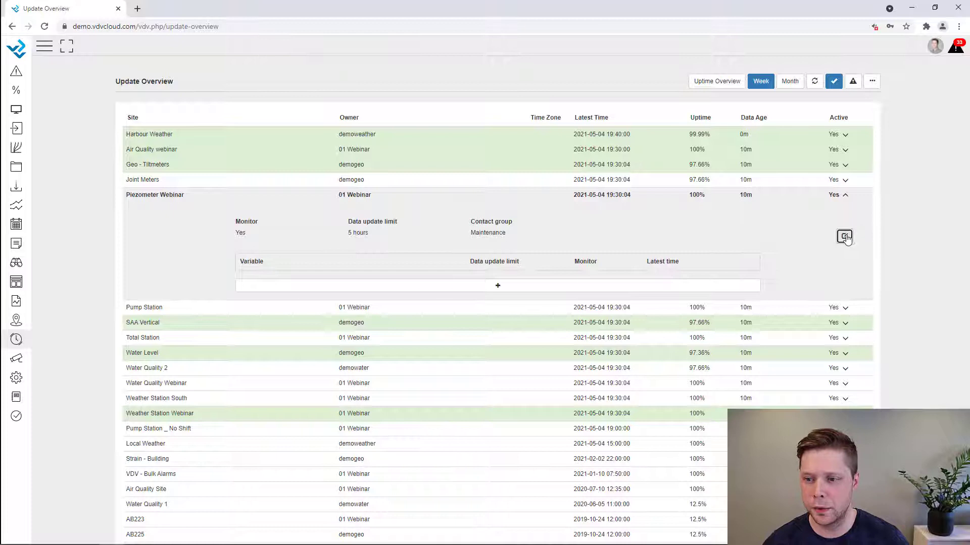
{"action": "left_click", "coordinate": [844, 196]}
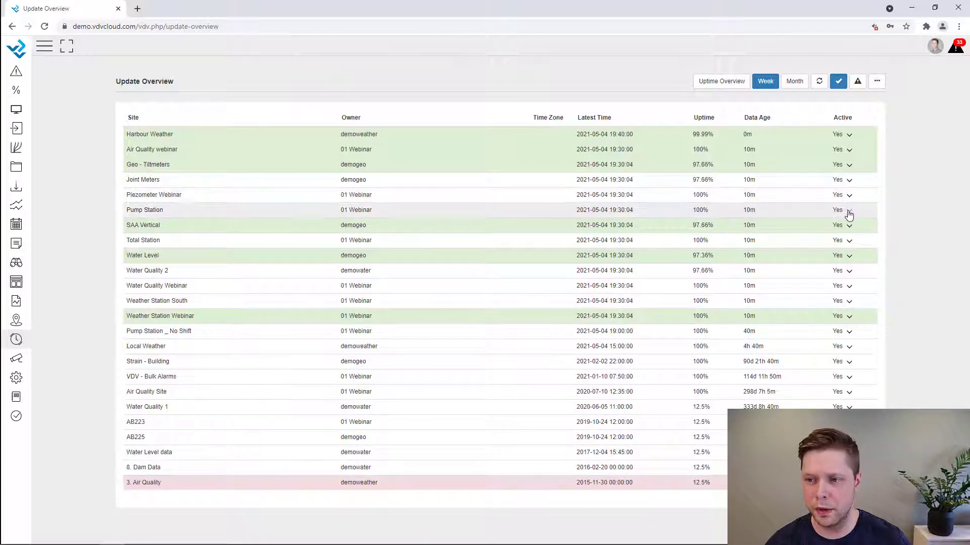
Enable monitoring for the Pump Station site with a 5 hours data update limit and the Maintenance contact group, and save it
{"action": "left_click", "coordinate": [848, 211]}
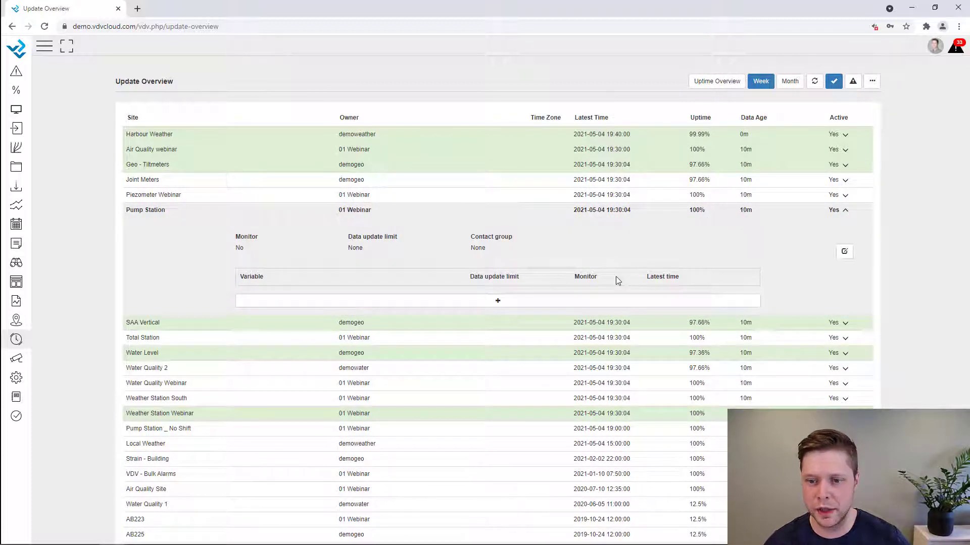
{"action": "left_click", "coordinate": [845, 252]}
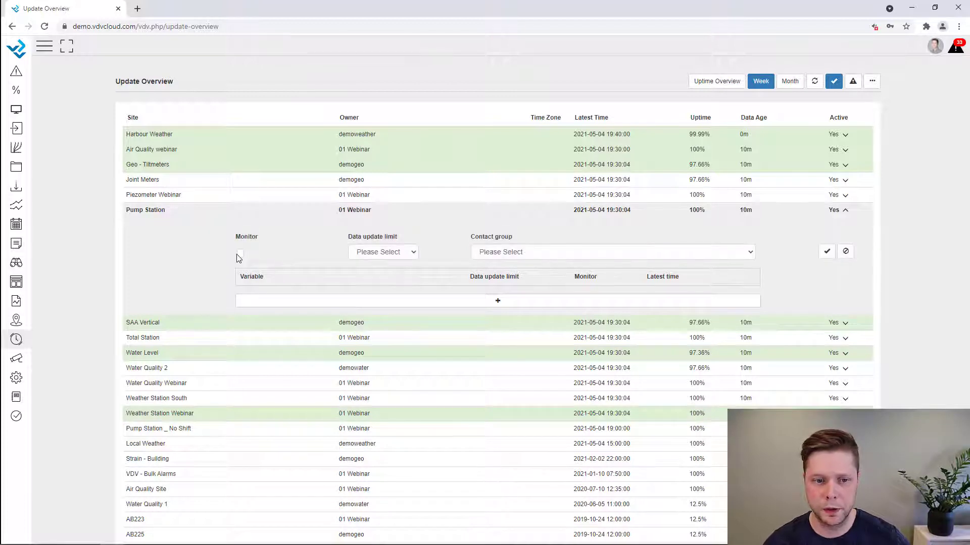
{"action": "left_click", "coordinate": [240, 253]}
{"action": "left_click", "coordinate": [406, 252]}
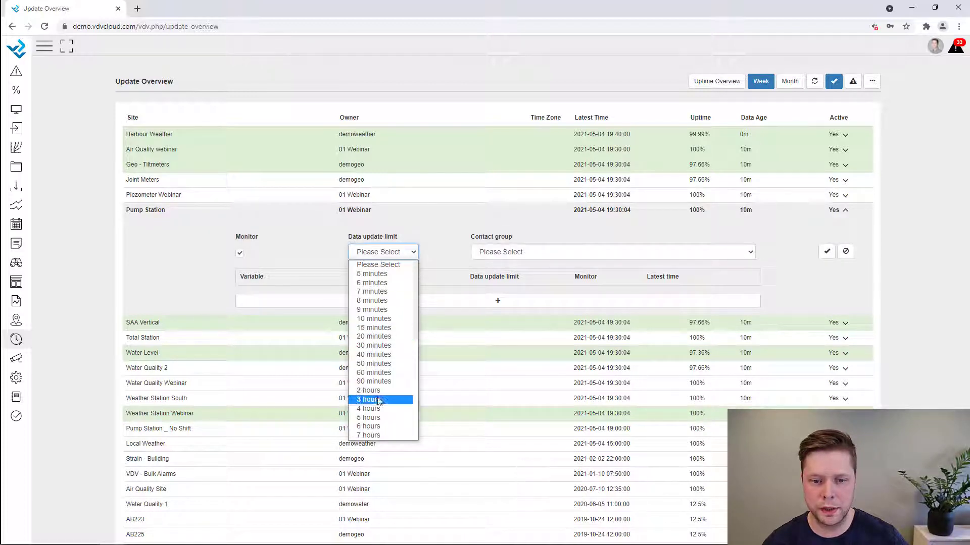
{"action": "left_click", "coordinate": [376, 418]}
{"action": "left_click", "coordinate": [519, 252]}
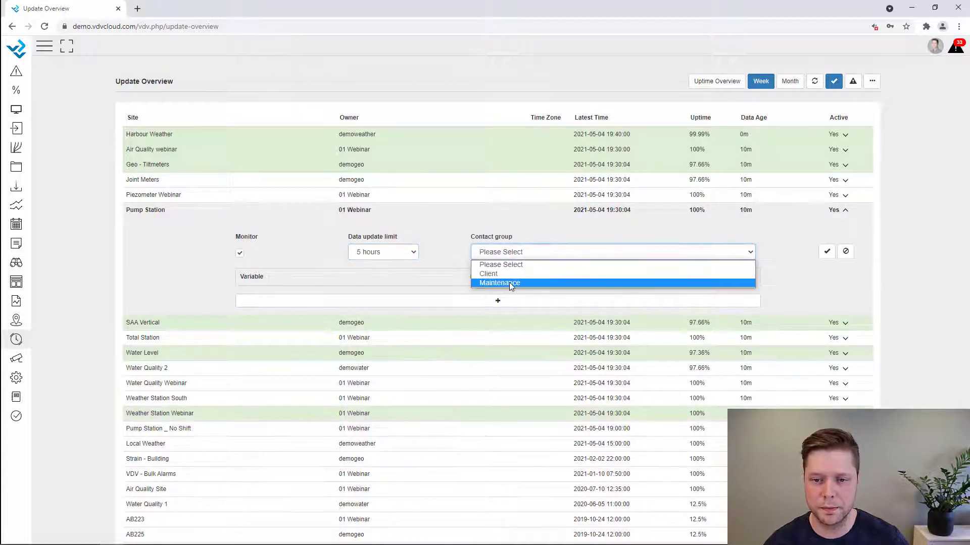
{"action": "left_click", "coordinate": [509, 283]}
{"action": "left_click", "coordinate": [826, 253]}
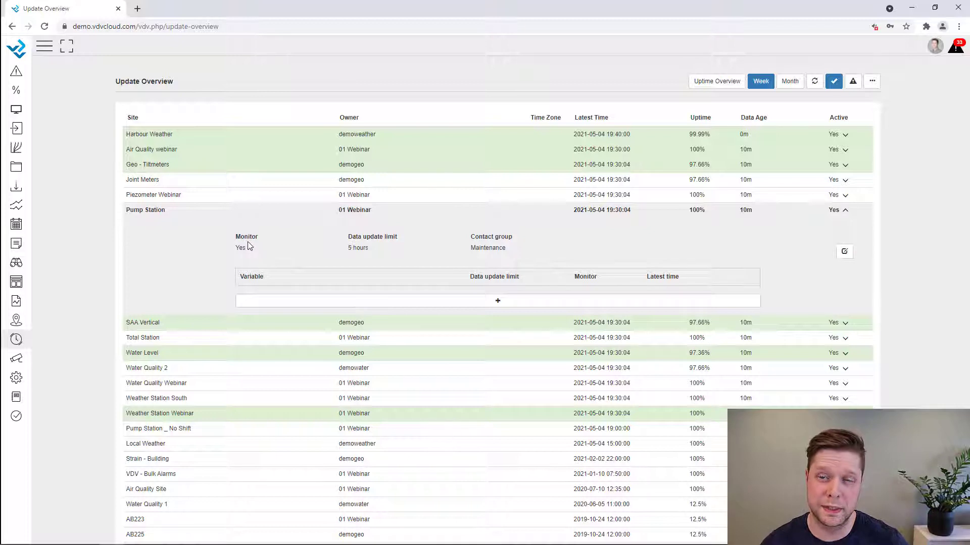
Add the Flov_AVG variable to the Pump Station site's monitoring with a 3 hours data update limit, and save it
{"action": "scroll", "coordinate": [249, 246], "scroll_direction": "down", "scroll_amount": 1}
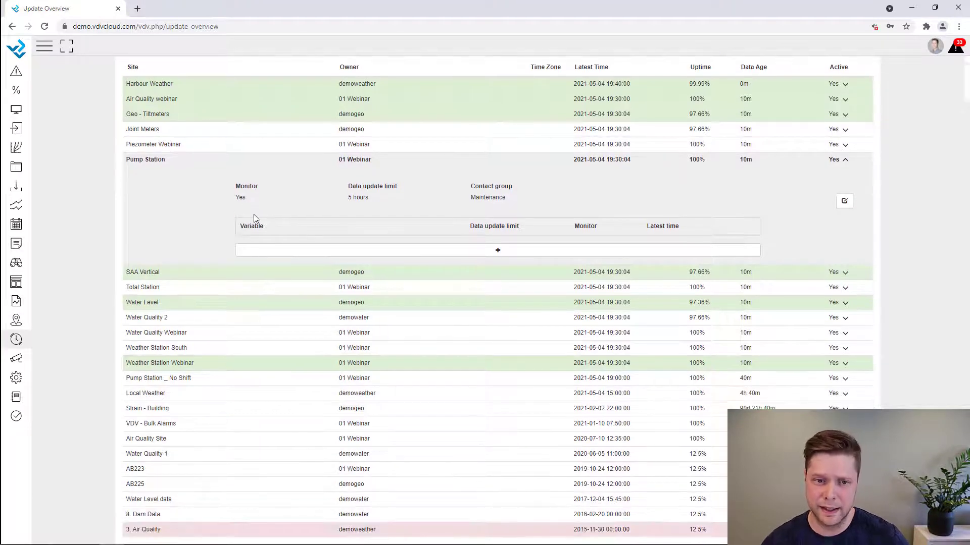
{"action": "left_click_drag", "start_coordinate": [238, 228], "coordinate": [680, 231]}
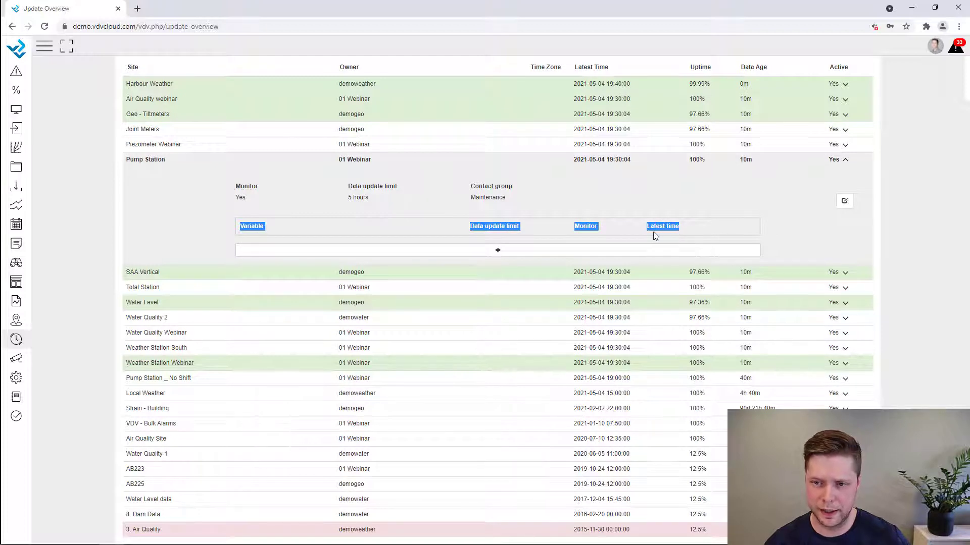
{"action": "left_click", "coordinate": [533, 251]}
{"action": "left_click", "coordinate": [380, 250]}
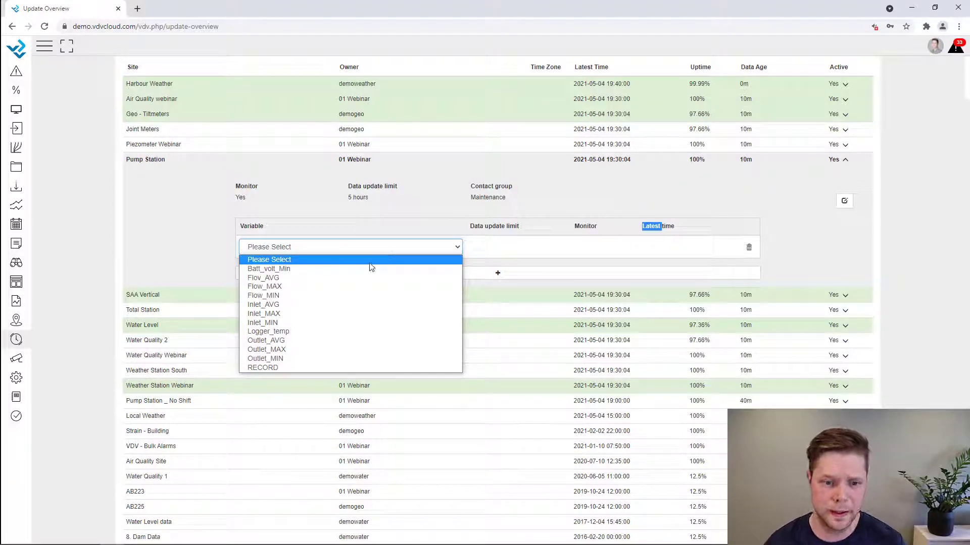
{"action": "left_click", "coordinate": [326, 279]}
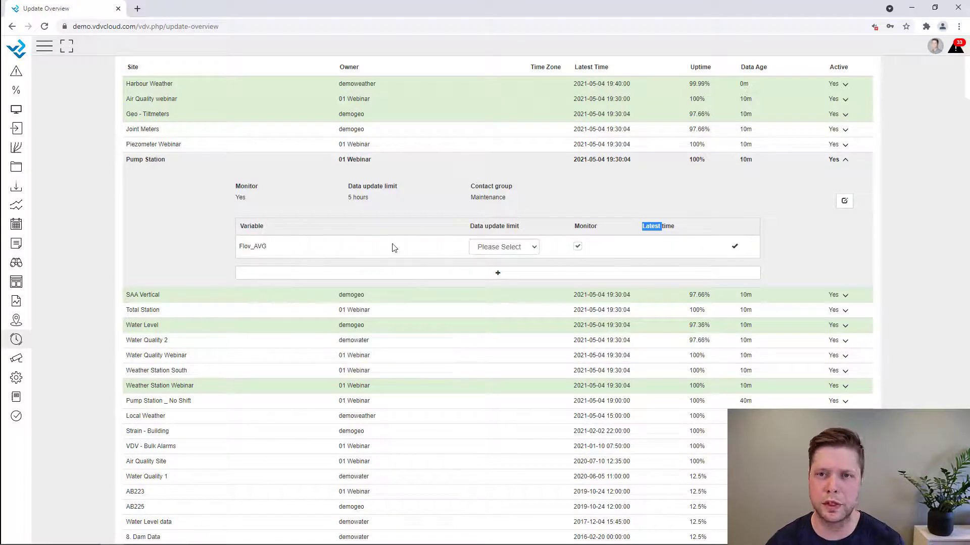
{"action": "left_click", "coordinate": [513, 246]}
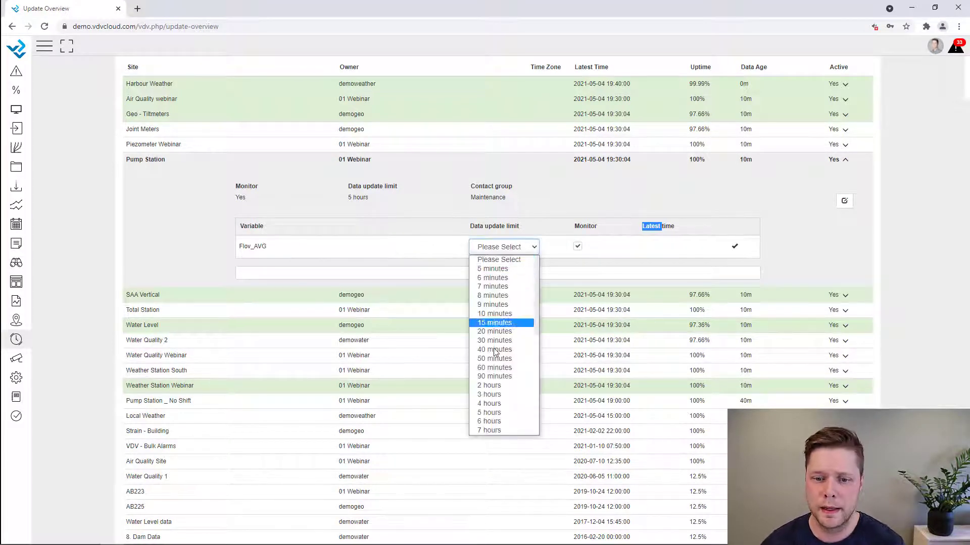
{"action": "left_click", "coordinate": [500, 395]}
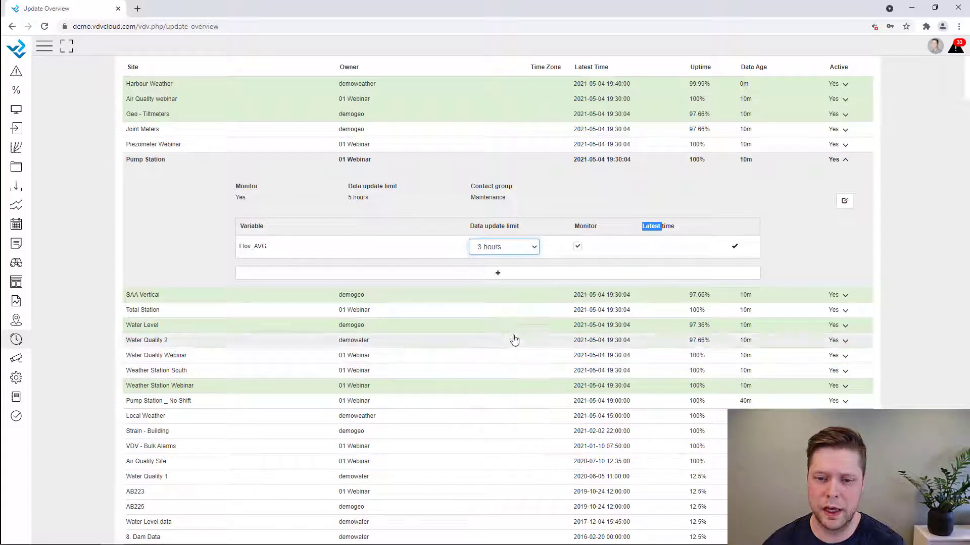
{"action": "left_click", "coordinate": [736, 249]}
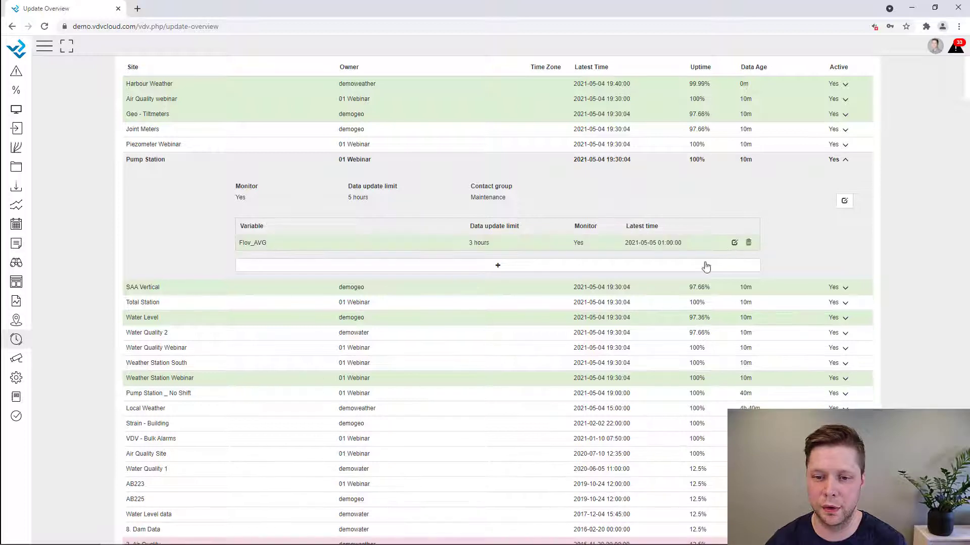
Add the Outlet_AVG variable to the Pump Station site's monitoring with a 3 hours data update limit, and save it
{"action": "left_click", "coordinate": [538, 266]}
{"action": "left_click", "coordinate": [368, 264]}
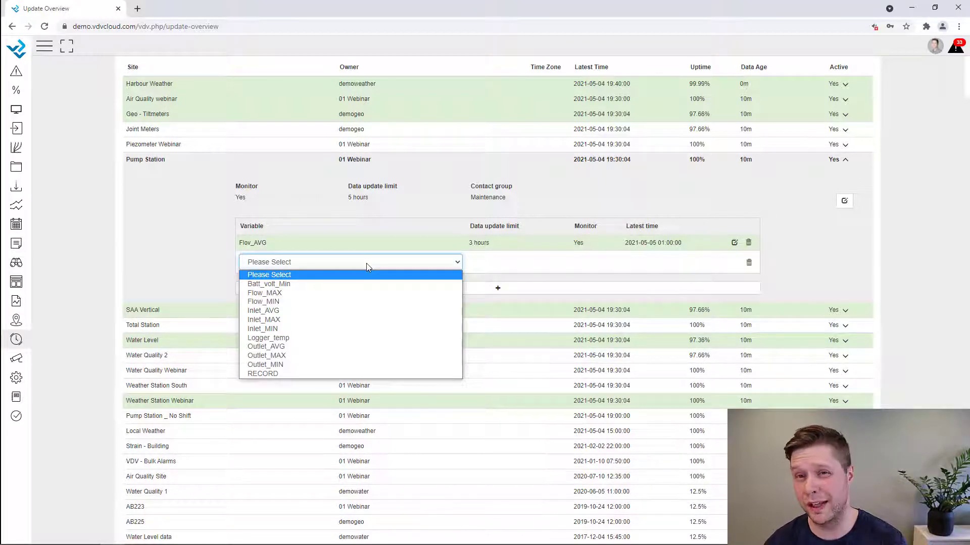
{"action": "left_click", "coordinate": [299, 347]}
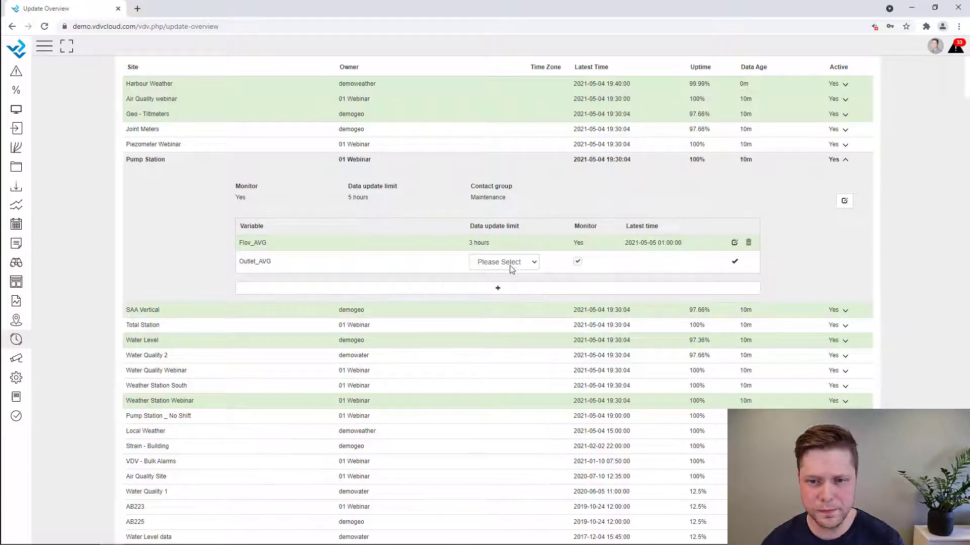
{"action": "left_click", "coordinate": [509, 266]}
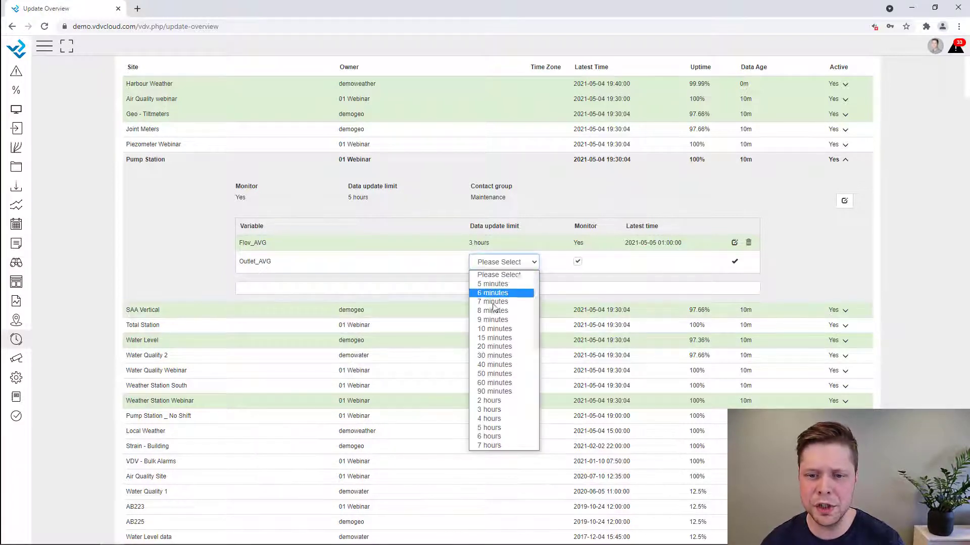
{"action": "left_click", "coordinate": [502, 410]}
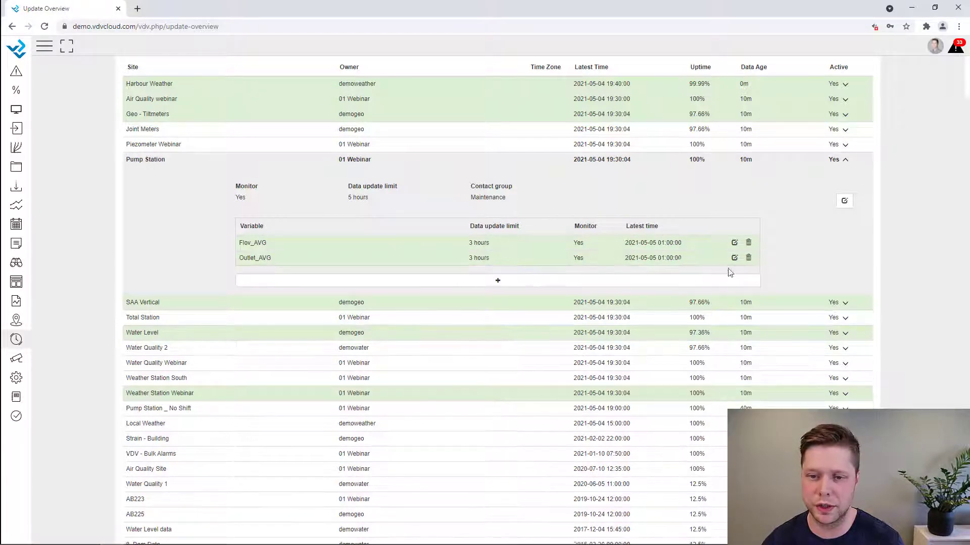
{"action": "left_click", "coordinate": [734, 262]}
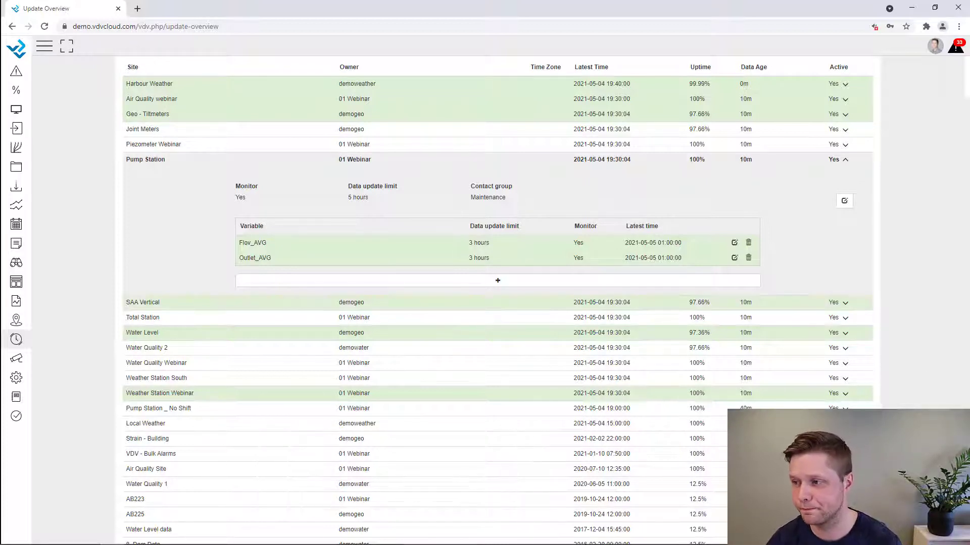
{"action": "left_click", "coordinate": [63, 544]}
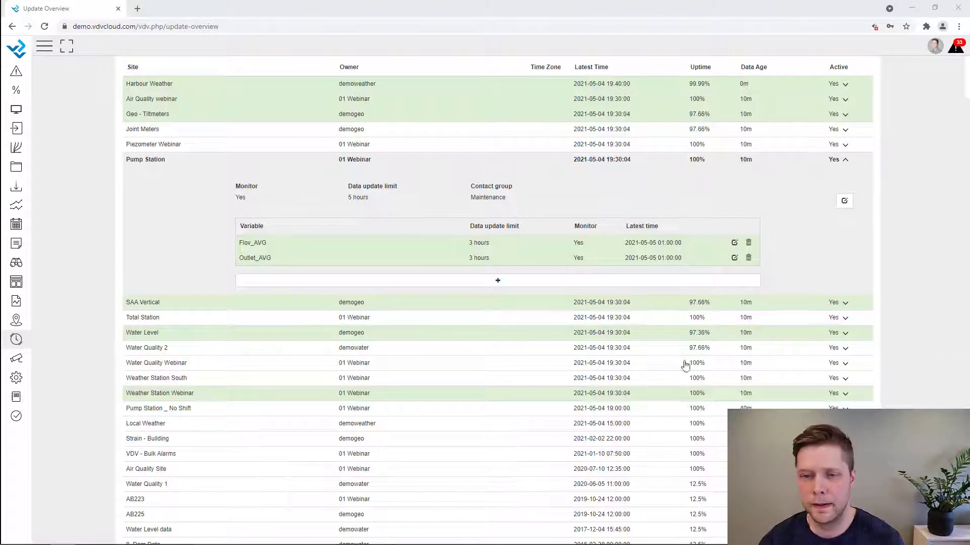
{"action": "scroll", "coordinate": [785, 209], "scroll_direction": "up", "scroll_amount": 1}
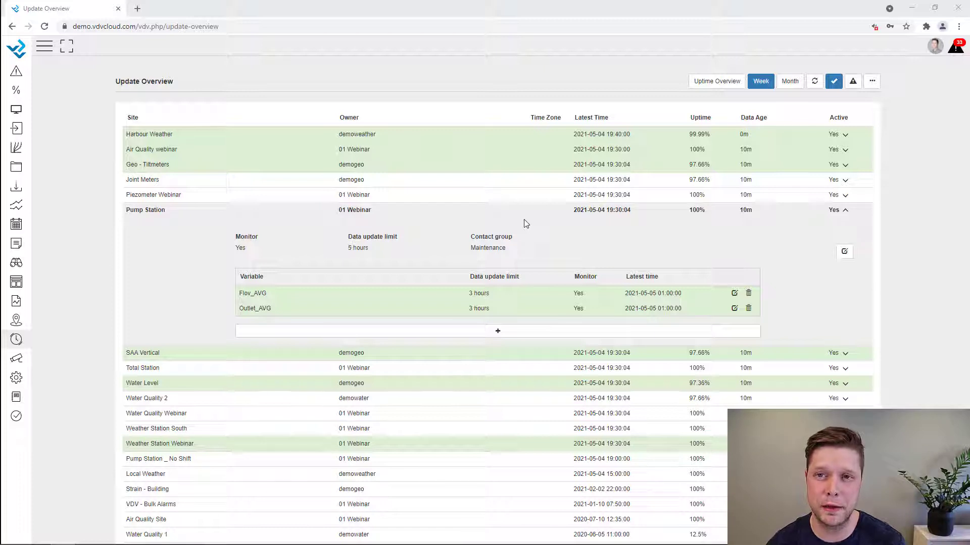
Start a new virtual variable in the setup area and name it "Webinar - Non Matching"
{"action": "left_click", "coordinate": [16, 379]}
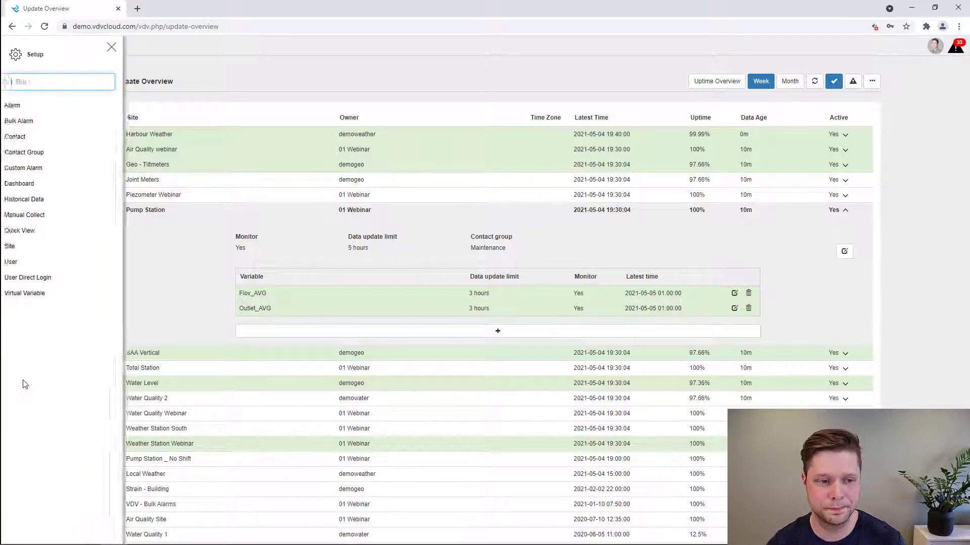
{"action": "left_click", "coordinate": [42, 297]}
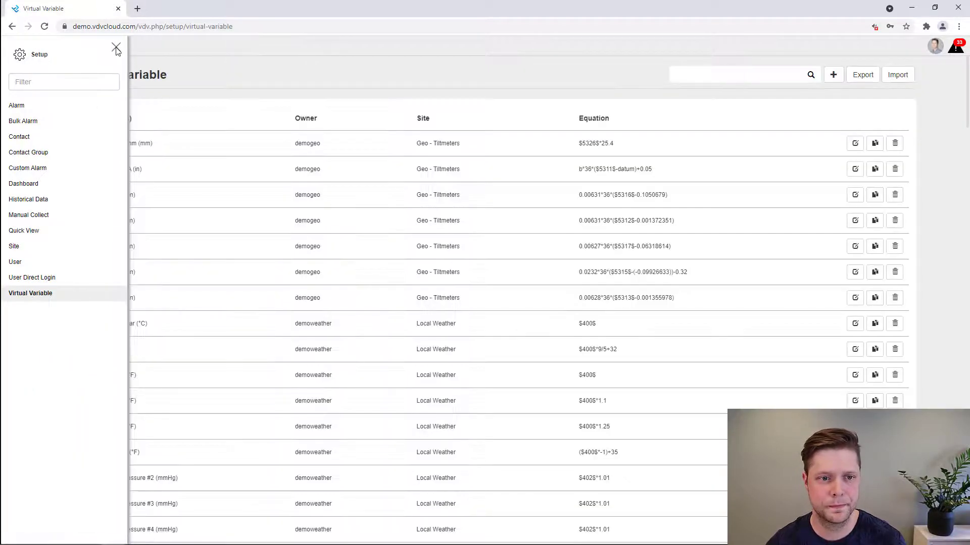
{"action": "left_click", "coordinate": [117, 49]}
{"action": "left_click", "coordinate": [833, 74]}
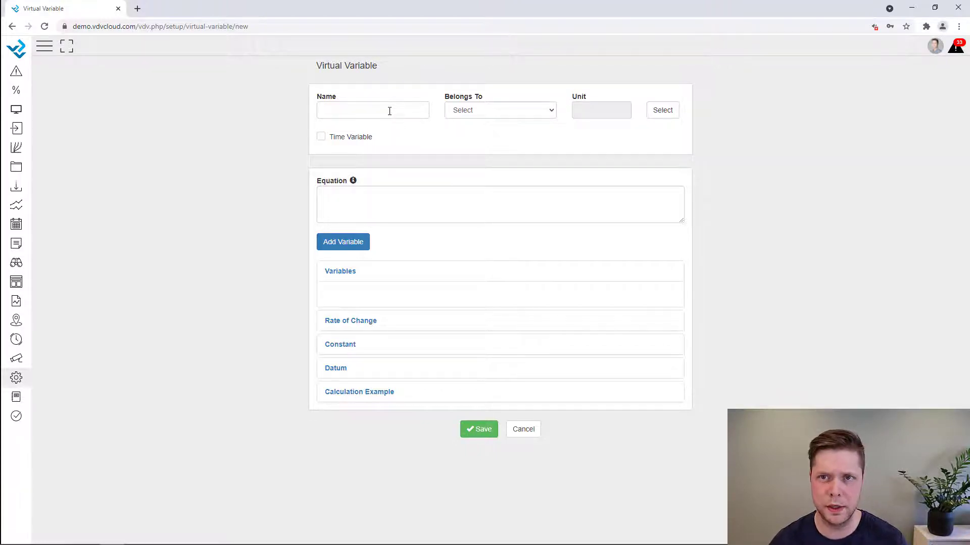
{"action": "left_click", "coordinate": [397, 110]}
{"action": "type", "text": "No"}
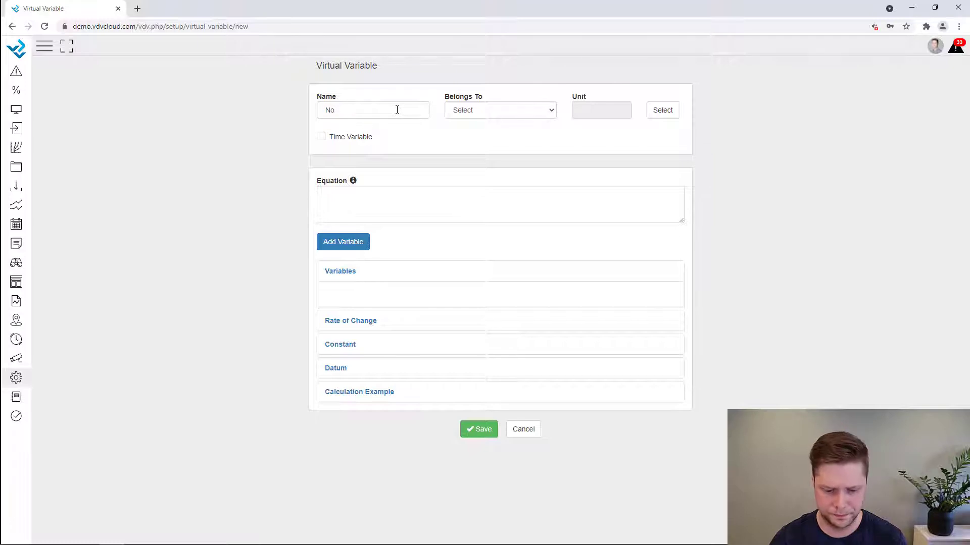
{"action": "key", "text": "BackSpace"}
{"action": "key", "text": "BackSpace"}
{"action": "type", "text": "Webinar - No"}
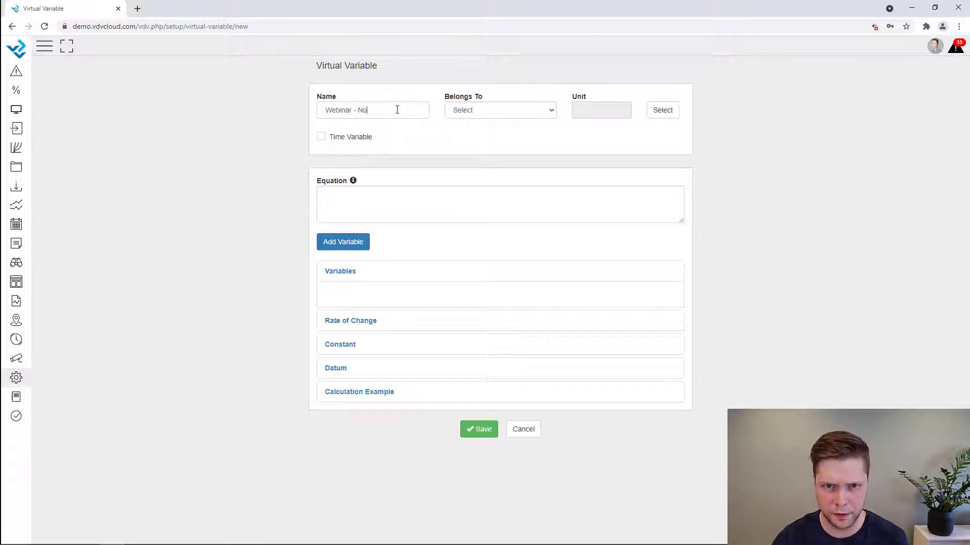
{"action": "type", "text": "n Matching"}
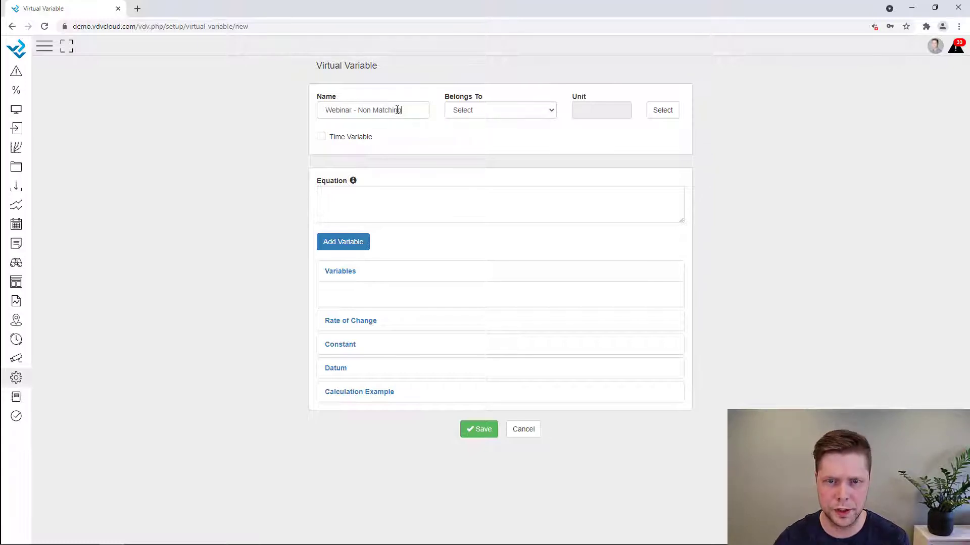
Assign the new virtual variable to the Water Level site and set its unit to N/A
{"action": "left_click", "coordinate": [523, 111]}
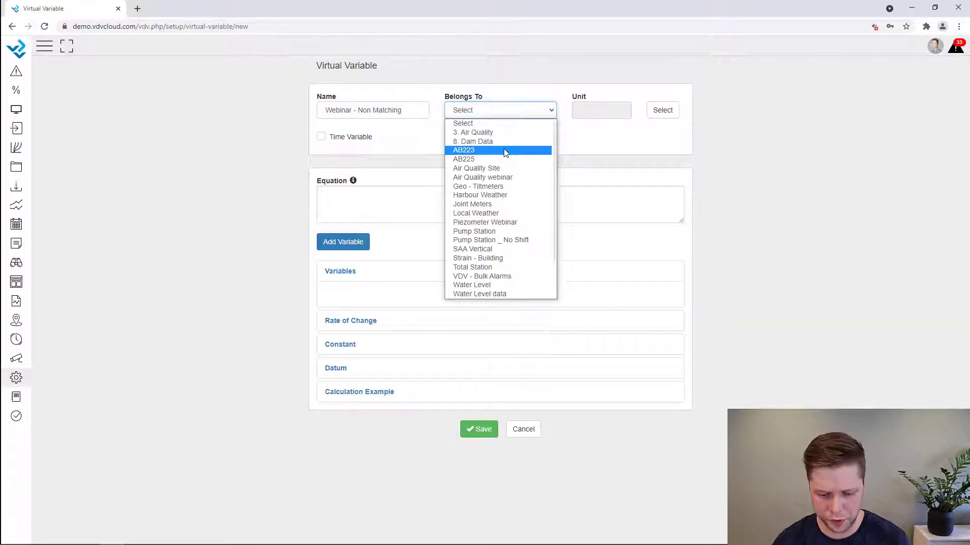
{"action": "key", "text": "w"}
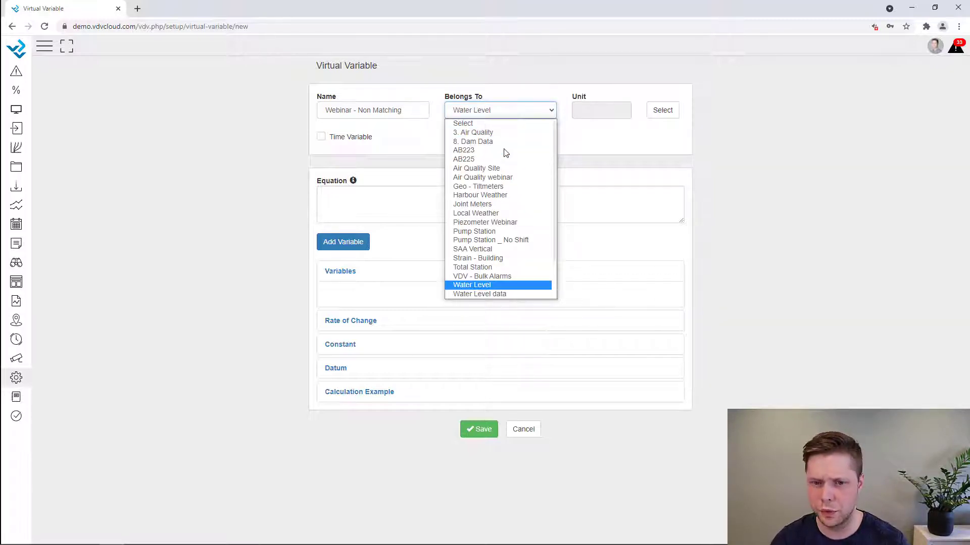
{"action": "key", "text": "Return"}
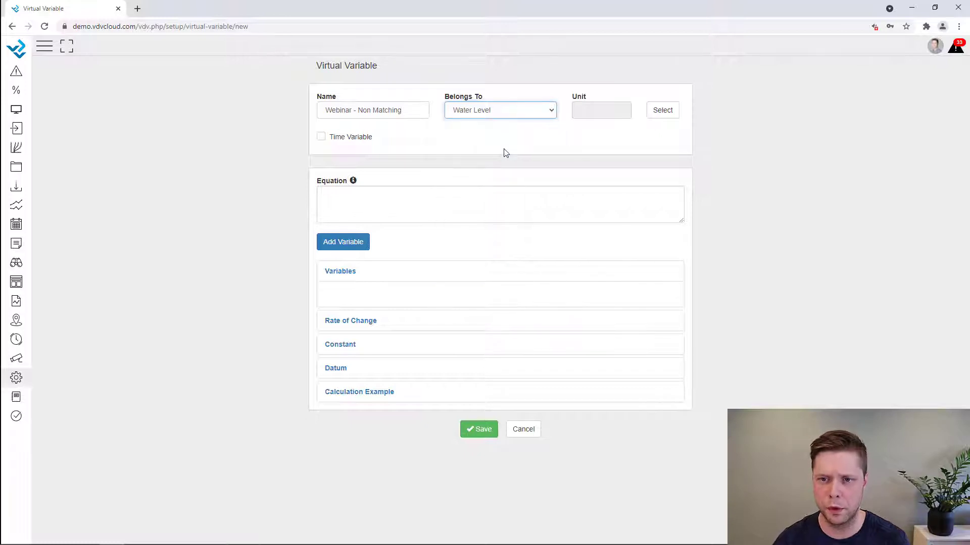
{"action": "left_click", "coordinate": [674, 113]}
{"action": "scroll", "coordinate": [608, 191], "scroll_direction": "down", "scroll_amount": 1}
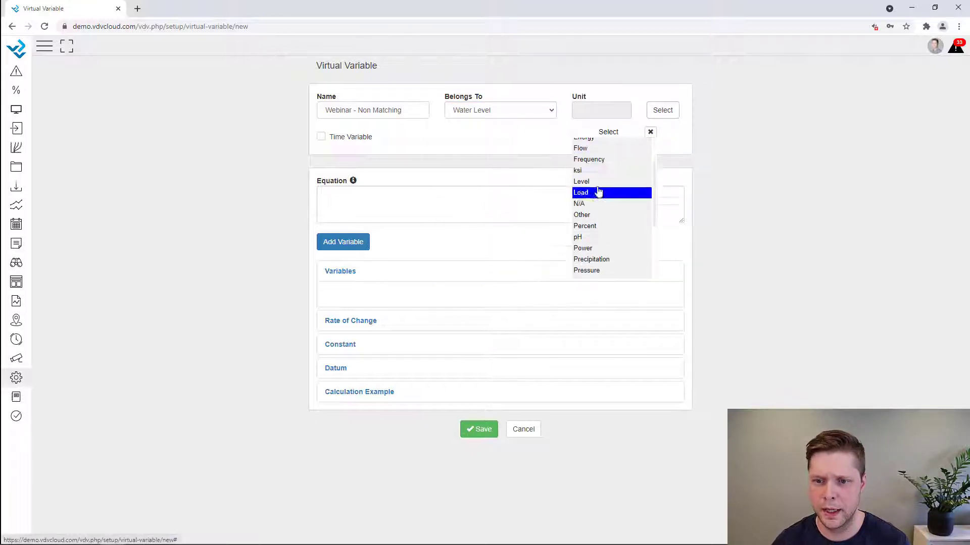
{"action": "left_click", "coordinate": [595, 215]}
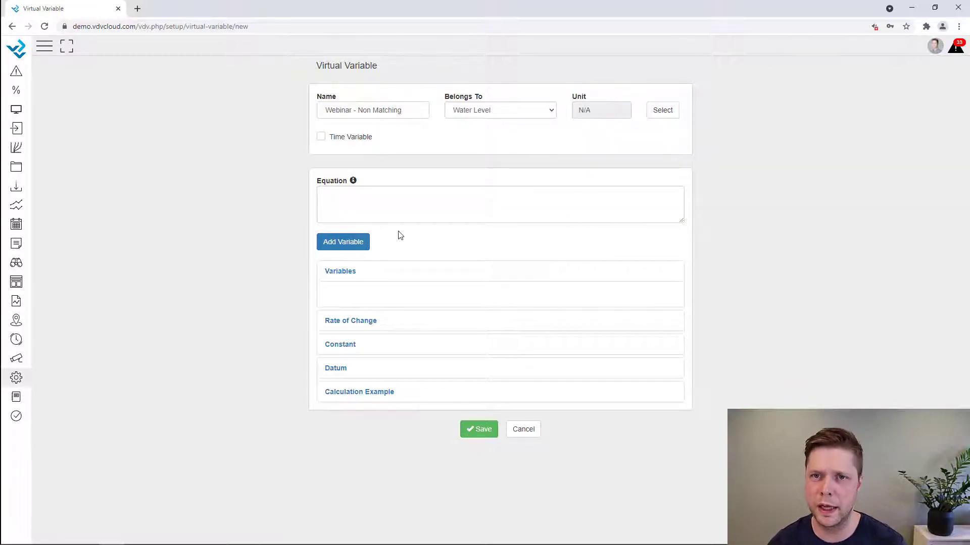
Insert the Water Level 2 variable from the Water Level site into the virtual variable's equation
{"action": "left_click", "coordinate": [359, 248]}
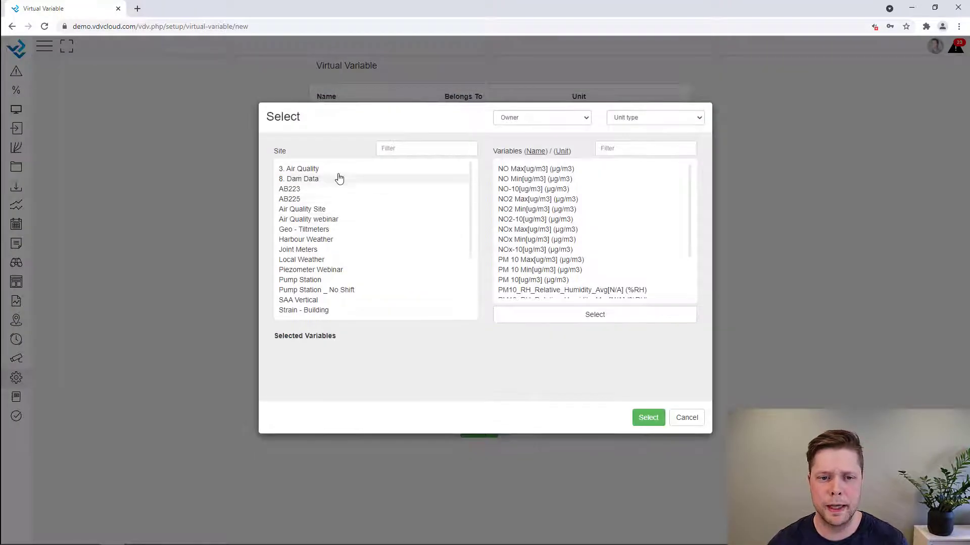
{"action": "left_click", "coordinate": [400, 148]}
{"action": "type", "text": "water"}
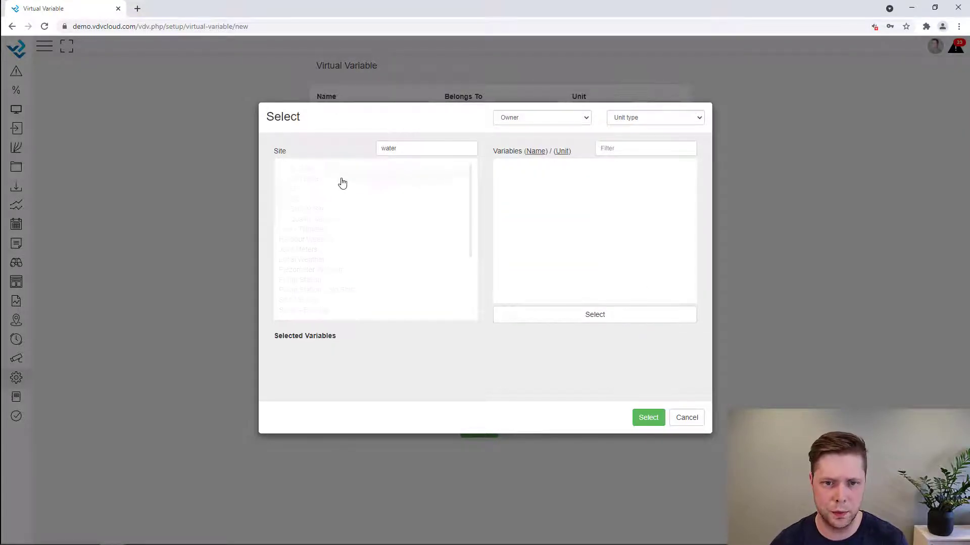
{"action": "left_click", "coordinate": [329, 169]}
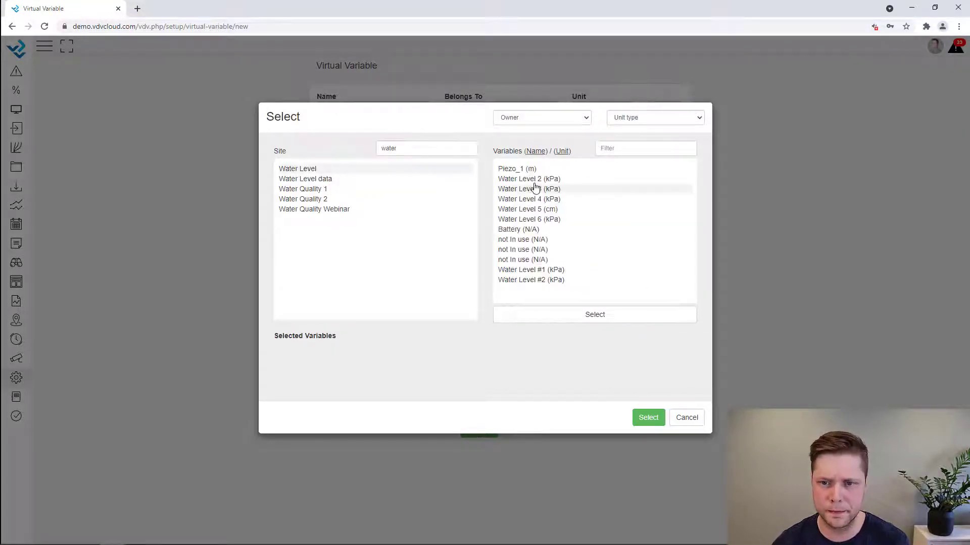
{"action": "left_click", "coordinate": [535, 180]}
{"action": "left_click", "coordinate": [651, 418]}
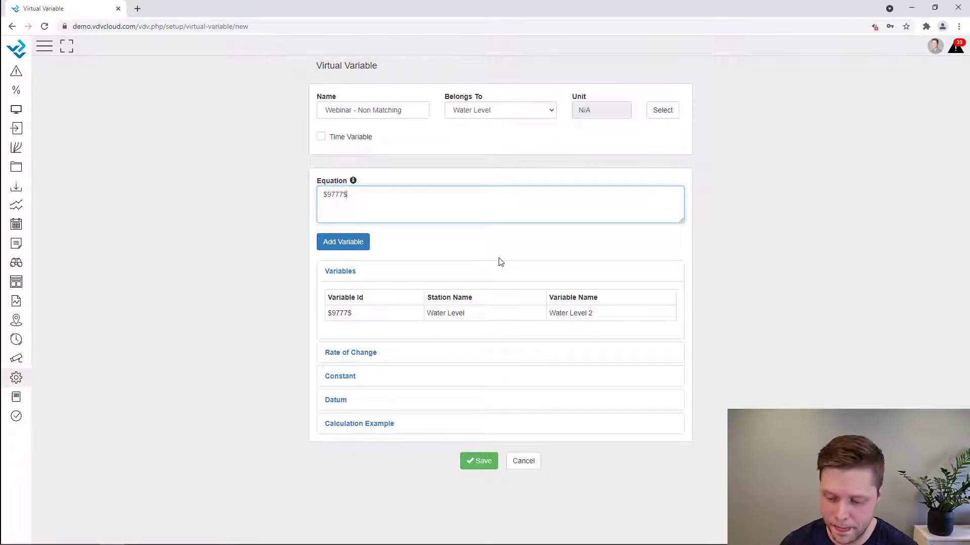
Extend the equation with a plus sign and the Barometric Pressure variable from the Local Weather site
{"action": "type", "text": "+"}
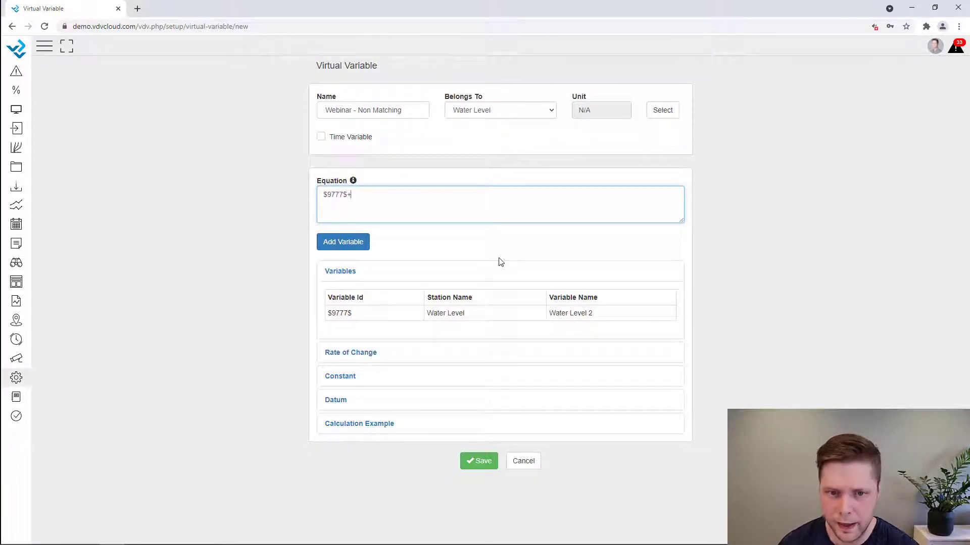
{"action": "left_click", "coordinate": [343, 242]}
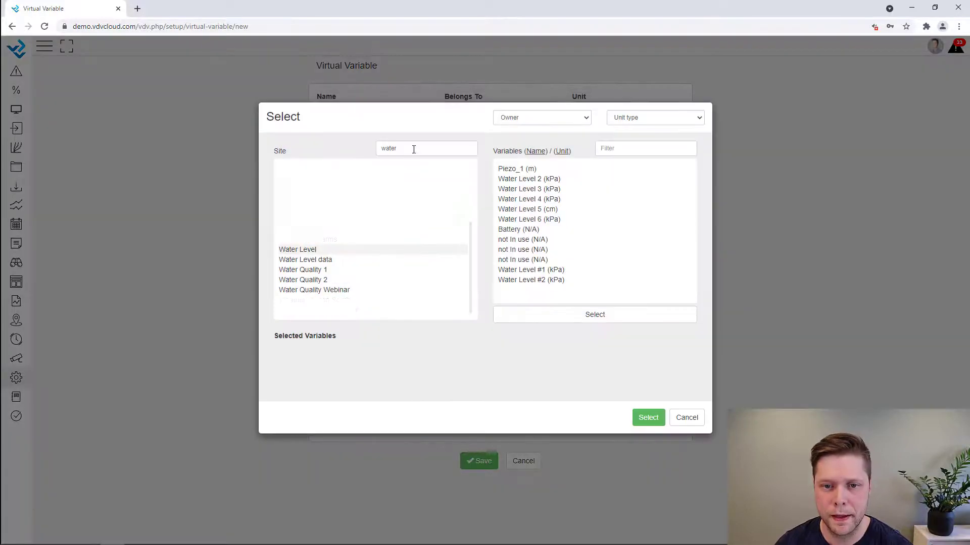
{"action": "type", "text": "ca"}
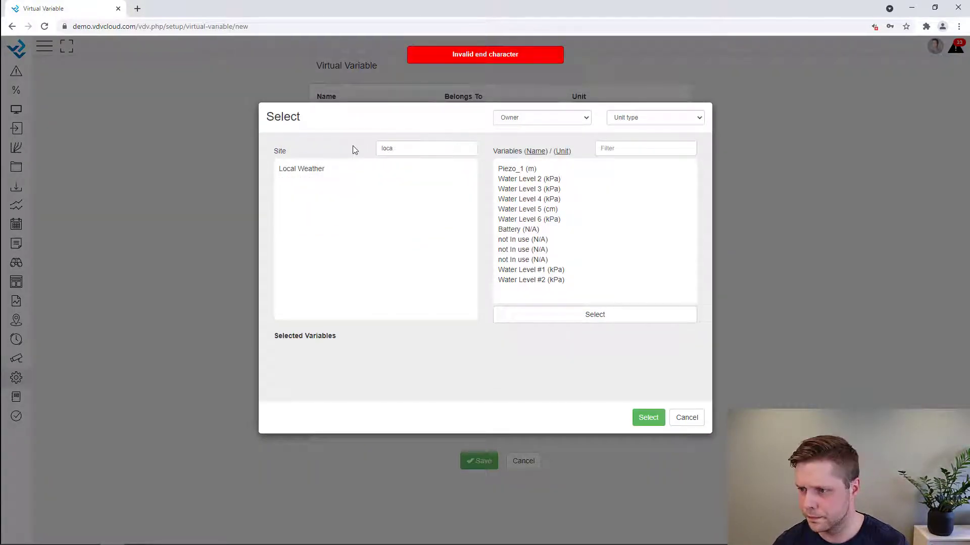
{"action": "left_click", "coordinate": [332, 167]}
{"action": "left_click", "coordinate": [540, 239]}
{"action": "left_click", "coordinate": [576, 314]}
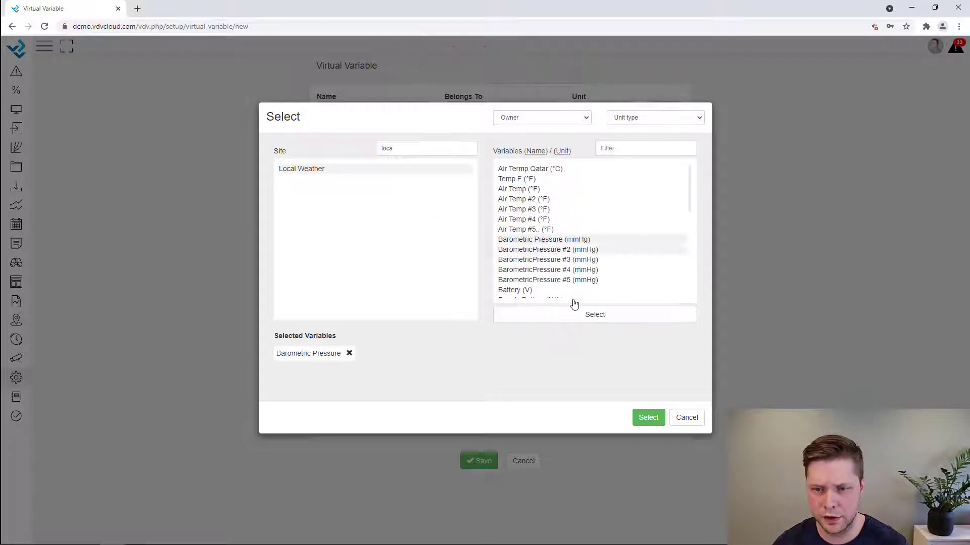
{"action": "left_click", "coordinate": [648, 417]}
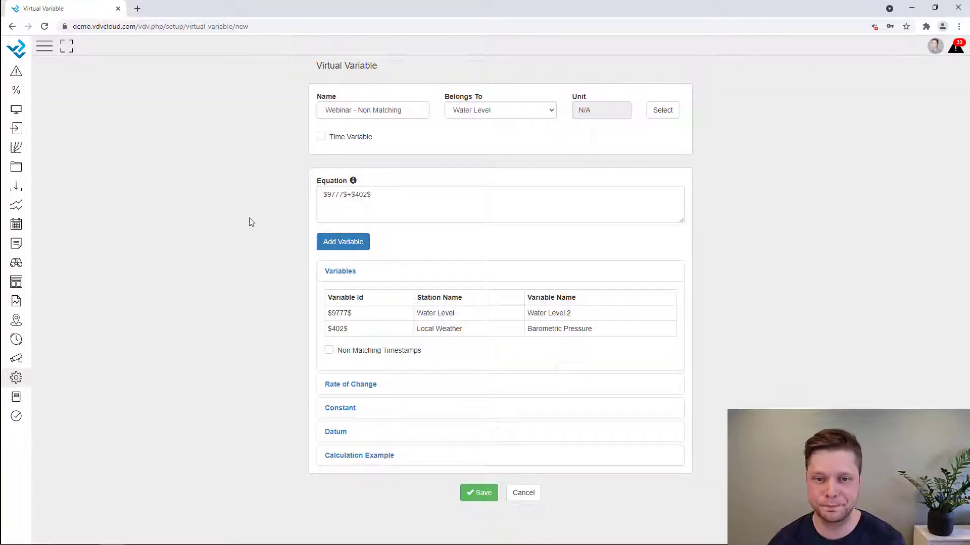
{"action": "left_click_drag", "start_coordinate": [424, 352], "coordinate": [338, 355]}
{"action": "left_click", "coordinate": [284, 297]}
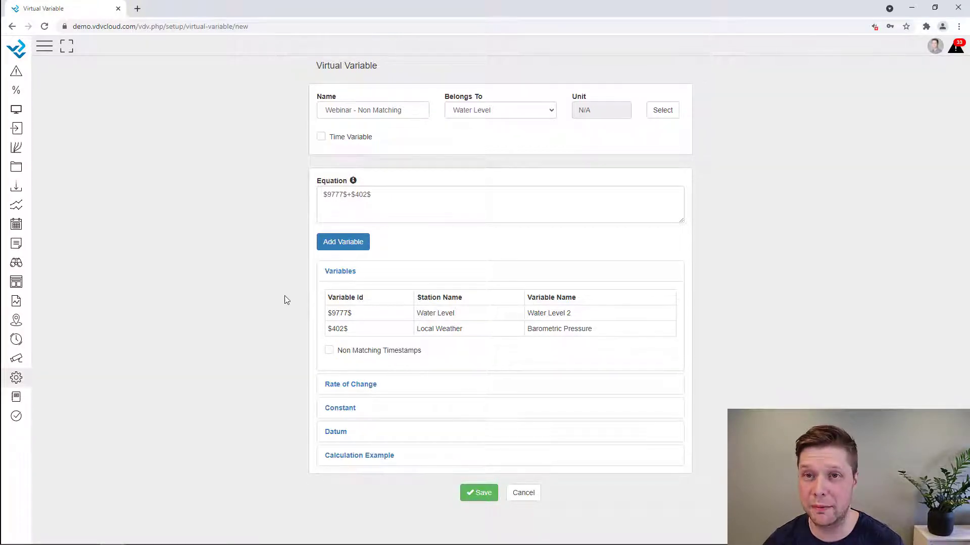
Save the virtual variable and open the 01 Non Matching dashboard's setup for editing in a new browser tab
{"action": "left_click", "coordinate": [486, 495]}
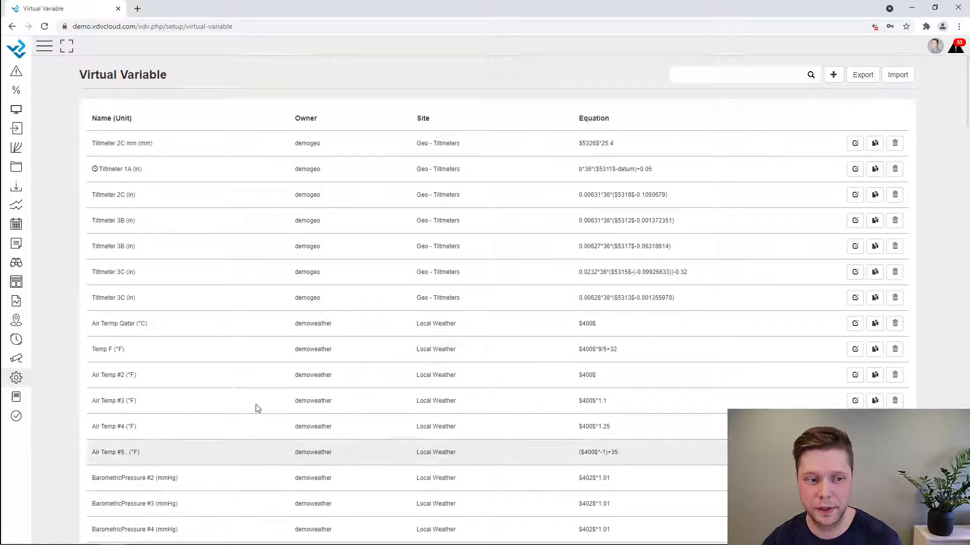
{"action": "left_click", "coordinate": [17, 378]}
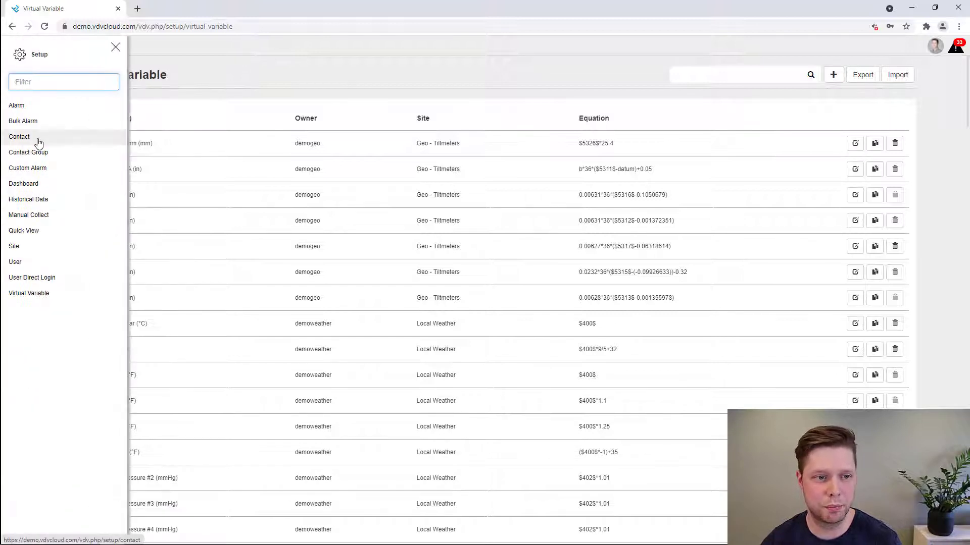
{"action": "middle_click", "coordinate": [36, 185]}
{"action": "left_click", "coordinate": [120, 47]}
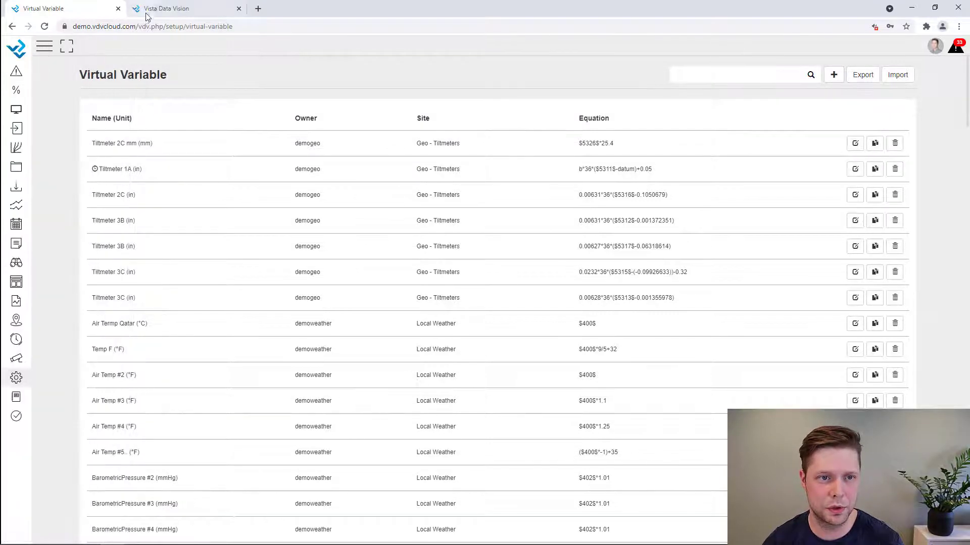
{"action": "left_click", "coordinate": [163, 8]}
{"action": "left_click", "coordinate": [822, 169]}
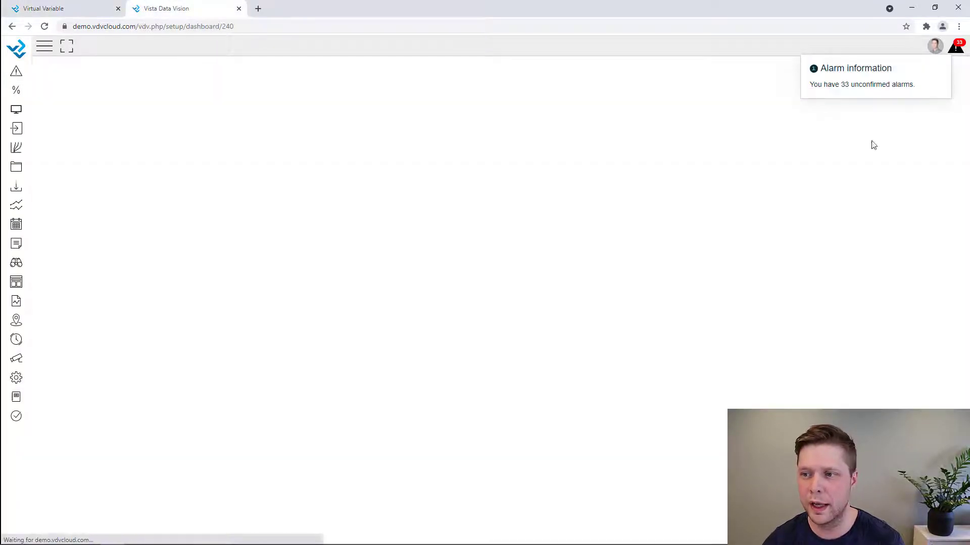
{"action": "left_click", "coordinate": [938, 69]}
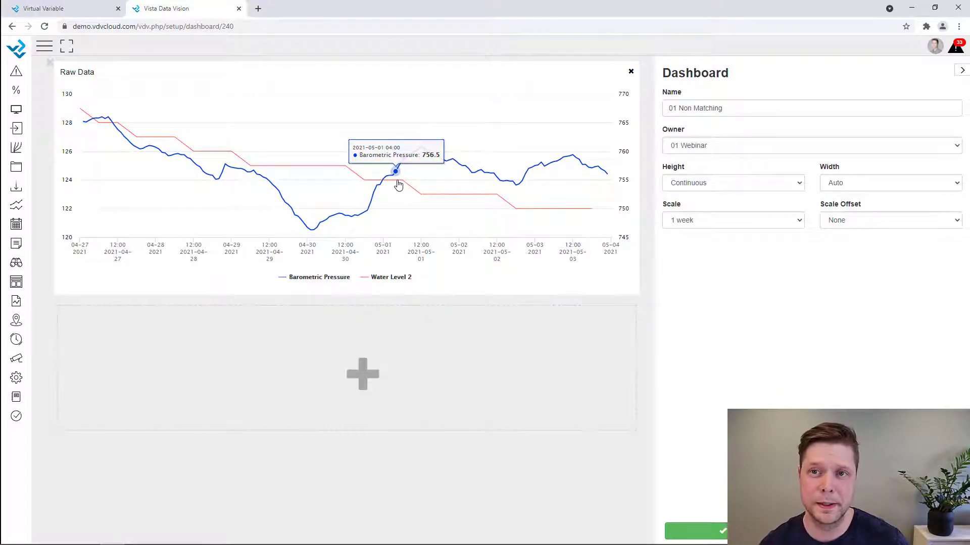
Add a new column below the Raw Data graph and set its type to Graph
{"action": "left_click", "coordinate": [363, 362]}
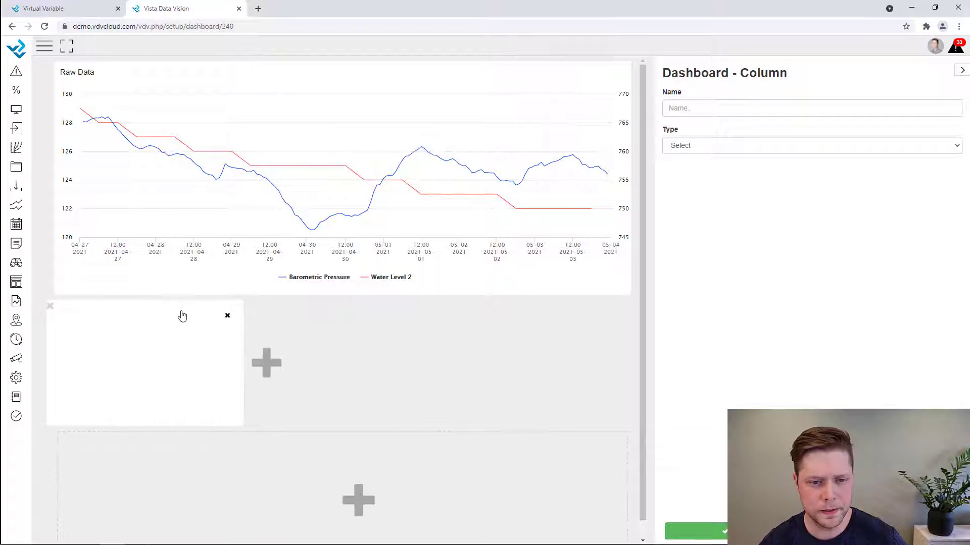
{"action": "left_click", "coordinate": [763, 146]}
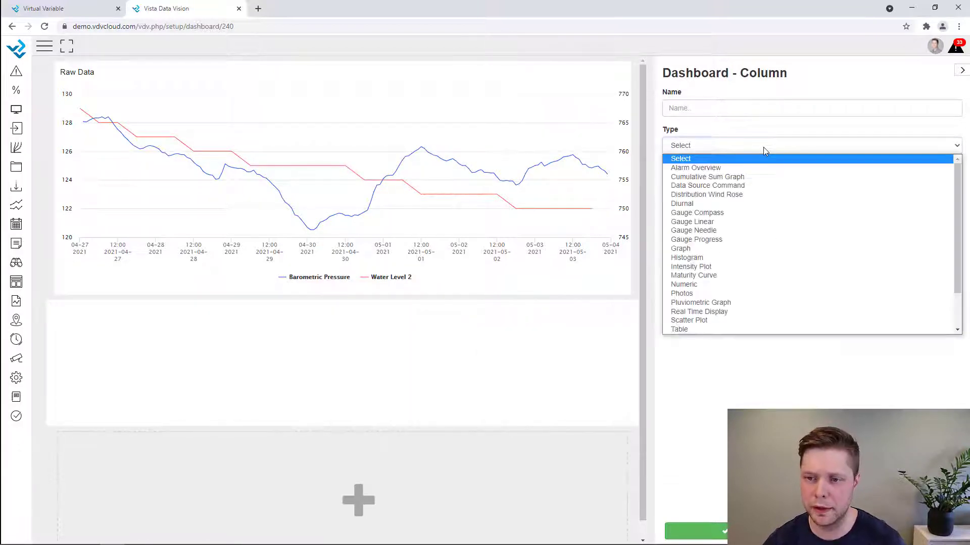
{"action": "type", "text": "gr"}
{"action": "key", "text": "Return"}
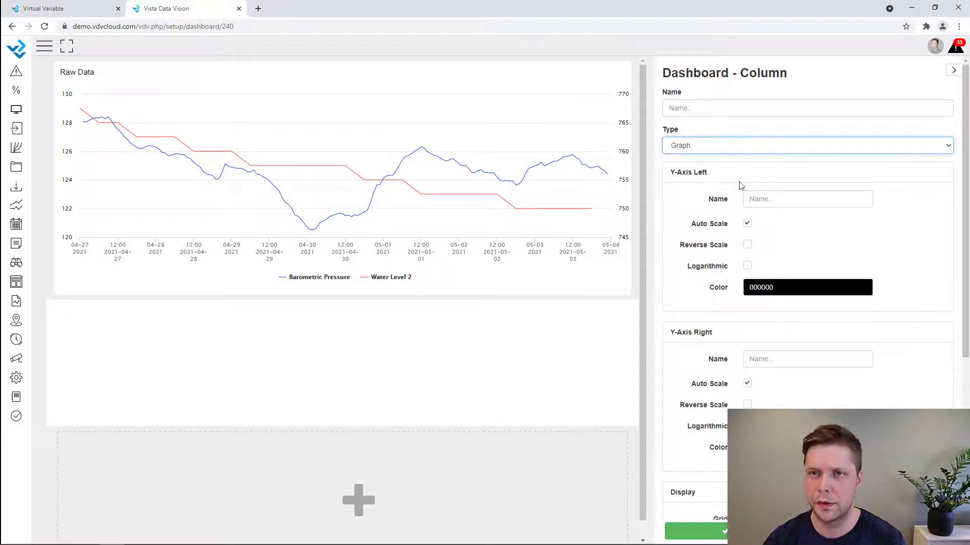
Assign the Webinar - Non Matching variable from the Water Level site to the new graph
{"action": "scroll", "coordinate": [737, 252], "scroll_direction": "down", "scroll_amount": 5}
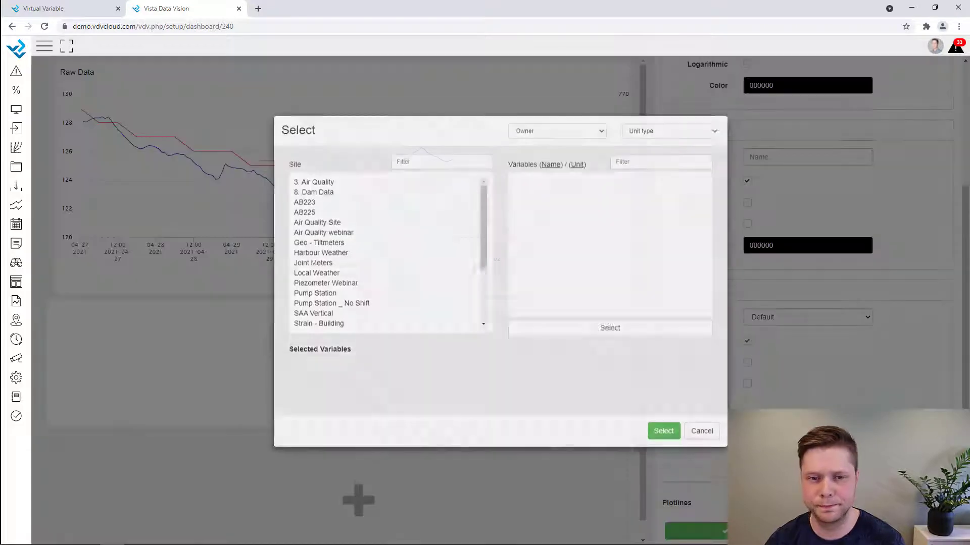
{"action": "left_click", "coordinate": [439, 167]}
{"action": "type", "text": "water"}
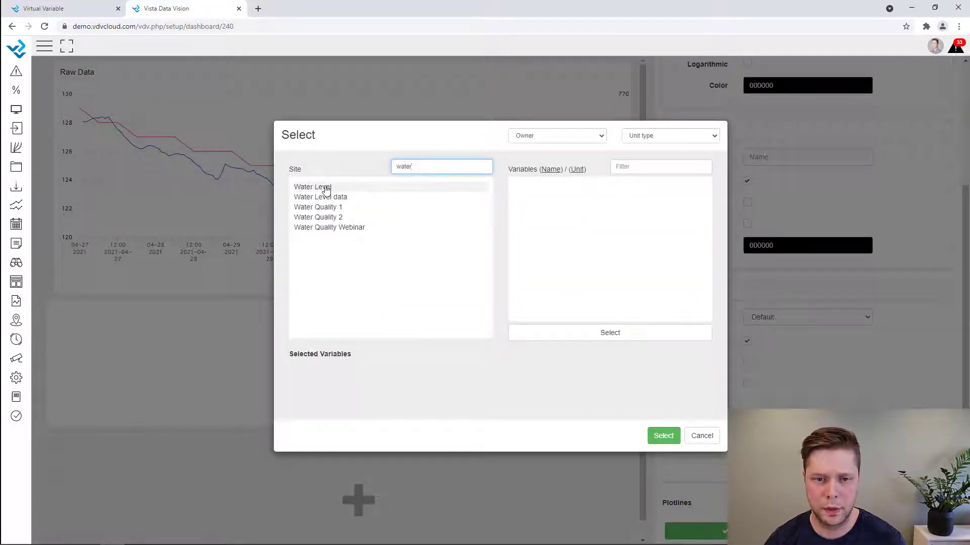
{"action": "left_click", "coordinate": [325, 188]}
{"action": "left_click", "coordinate": [566, 251]}
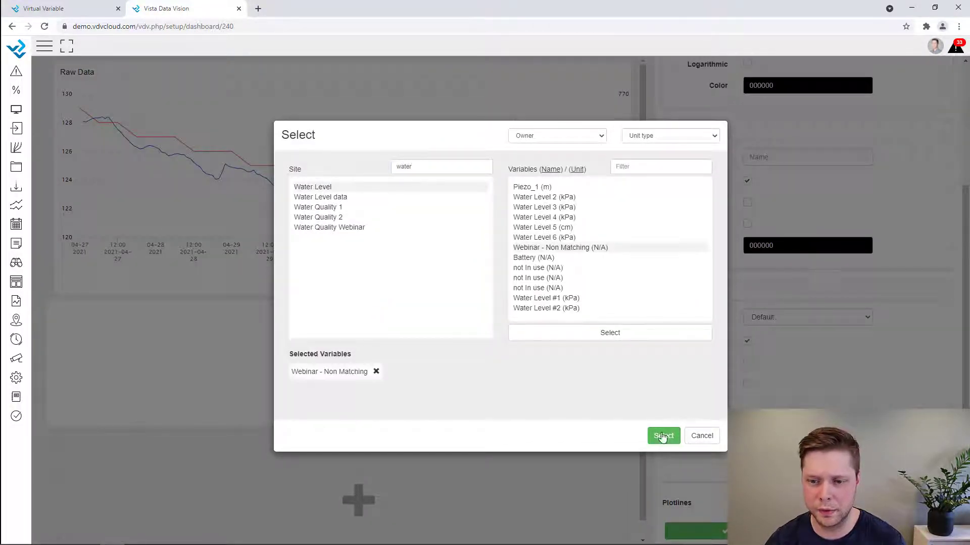
{"action": "left_click", "coordinate": [663, 436]}
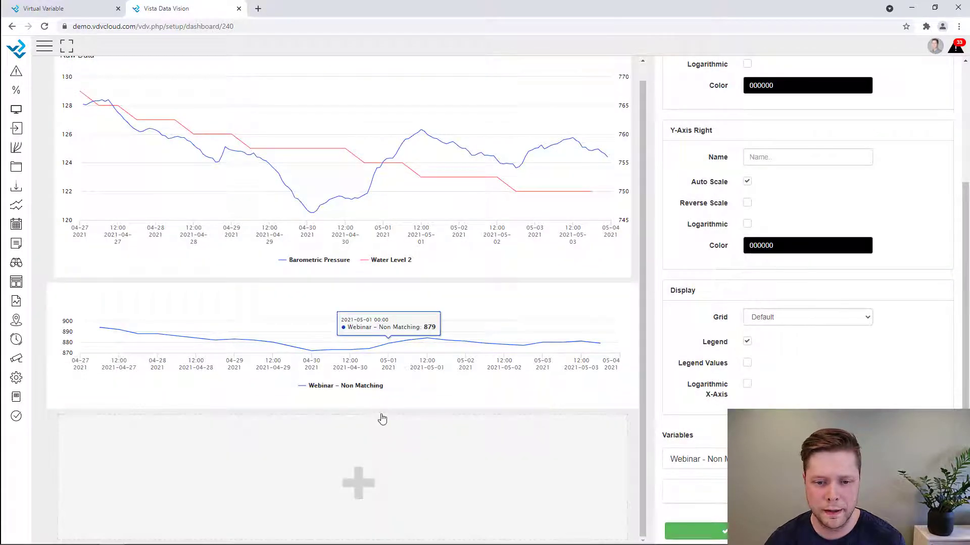
Enlarge the new graph's height to about 444 px and save the dashboard
{"action": "left_click_drag", "start_coordinate": [384, 408], "coordinate": [389, 508]}
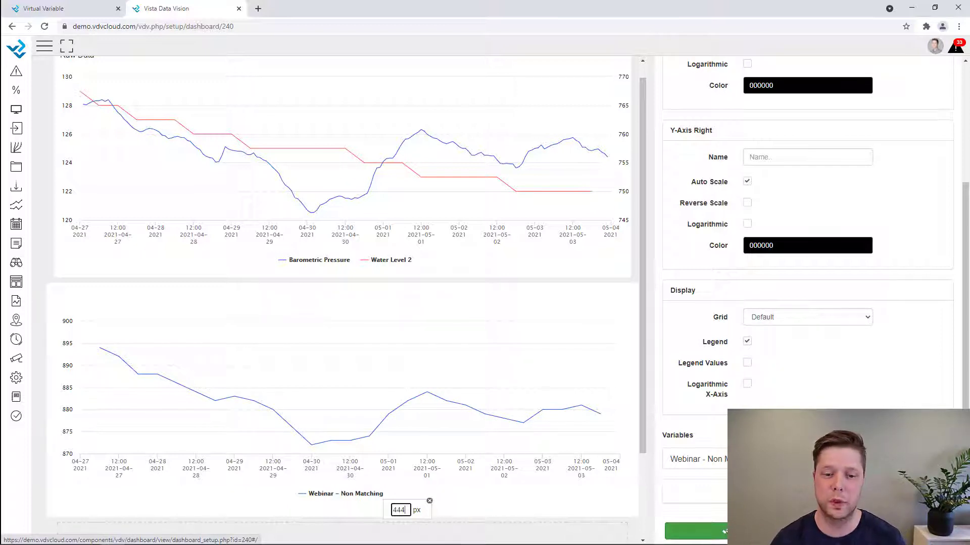
{"action": "left_click", "coordinate": [725, 531]}
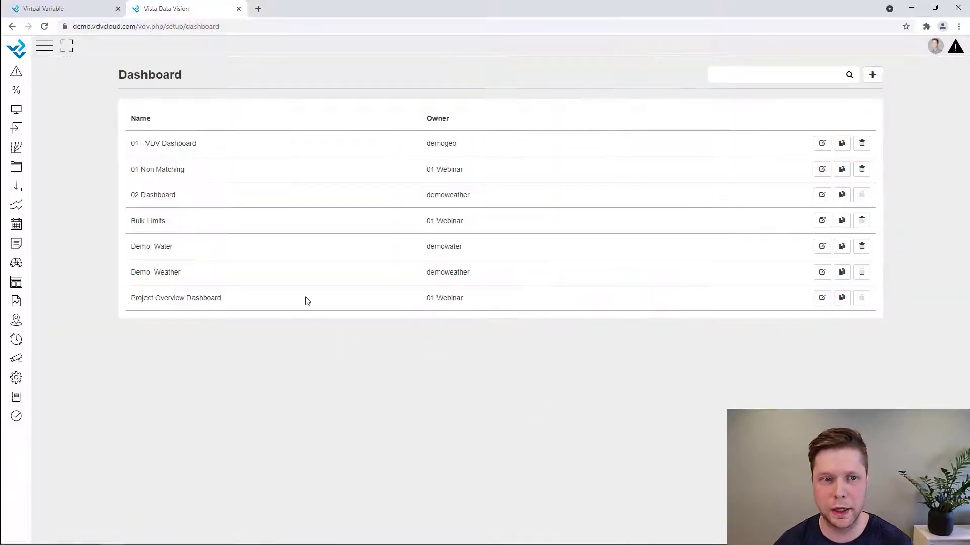
Return to the virtual variable list, filter it by "webi" and open Webinar - Non Matching for editing
{"action": "left_click", "coordinate": [66, 9]}
{"action": "left_click", "coordinate": [717, 72]}
{"action": "type", "text": "webi"}
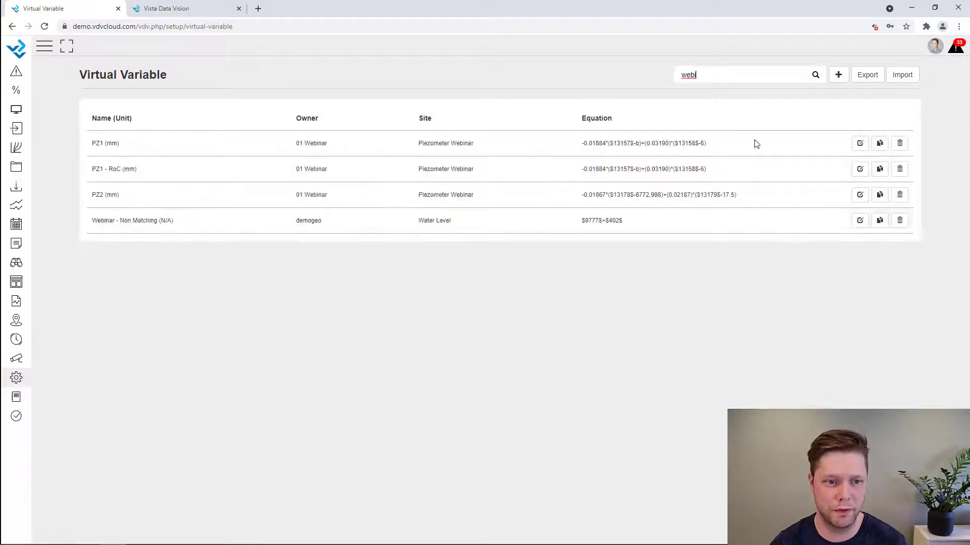
{"action": "left_click", "coordinate": [856, 225]}
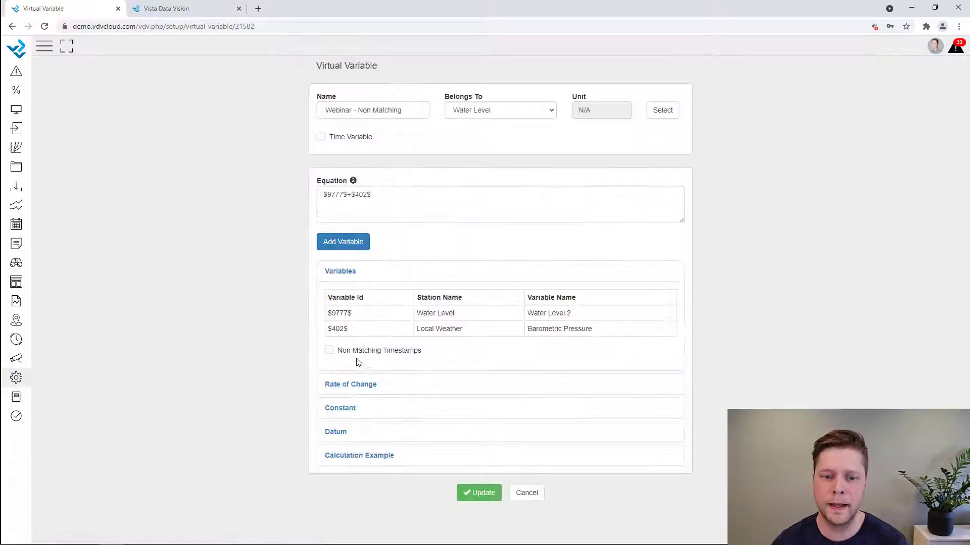
Enable Non Matching Timestamps with Barometric Pressure as the main variable and buffers of 185 minutes before and after
{"action": "left_click", "coordinate": [329, 352]}
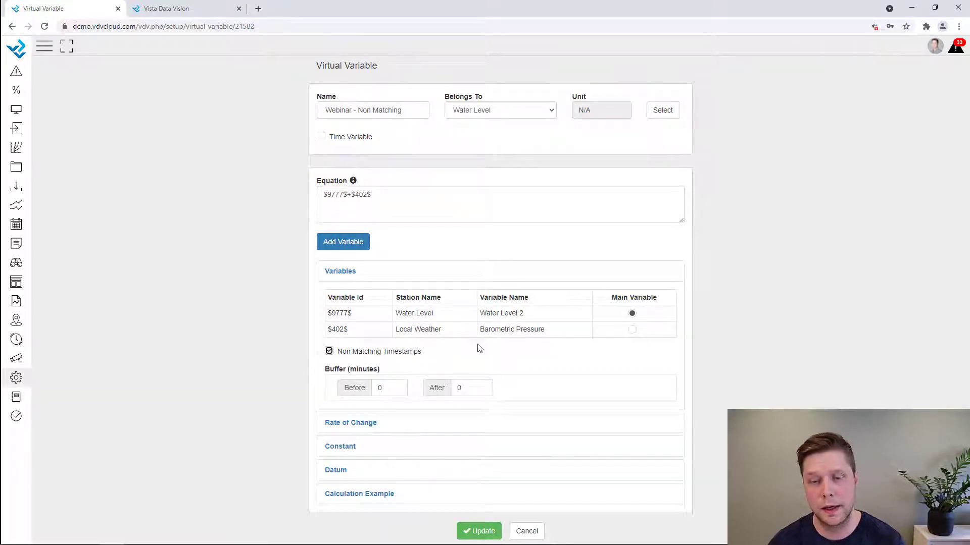
{"action": "left_click", "coordinate": [632, 330]}
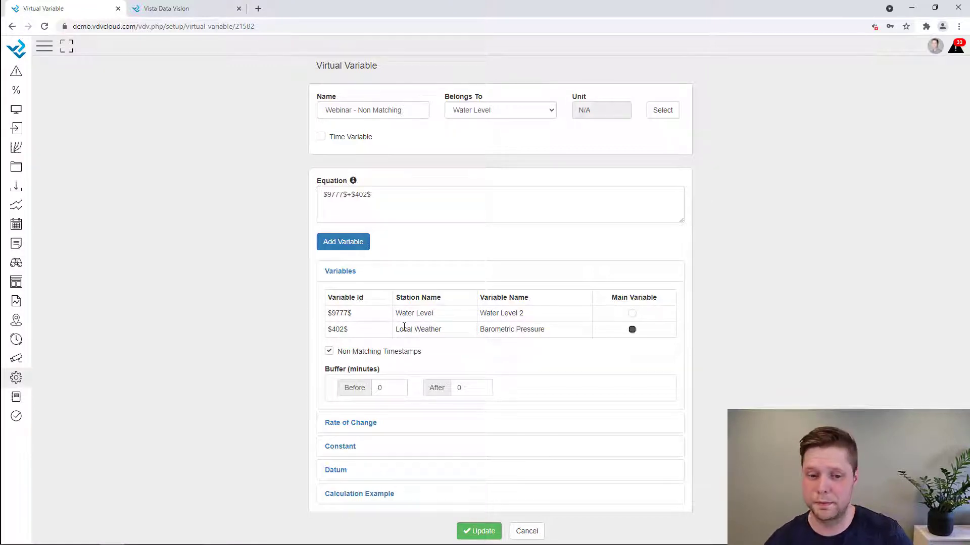
{"action": "double_click", "coordinate": [379, 387]}
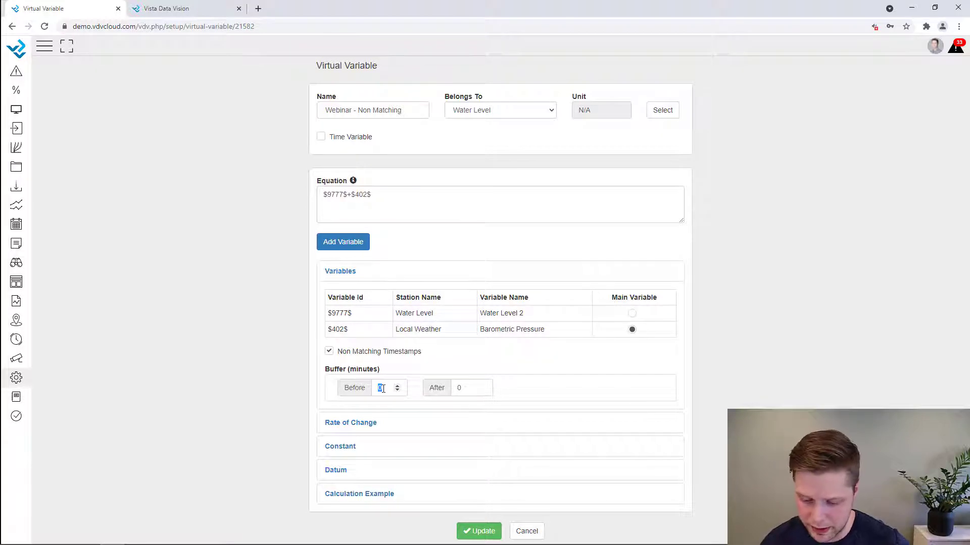
{"action": "type", "text": "185"}
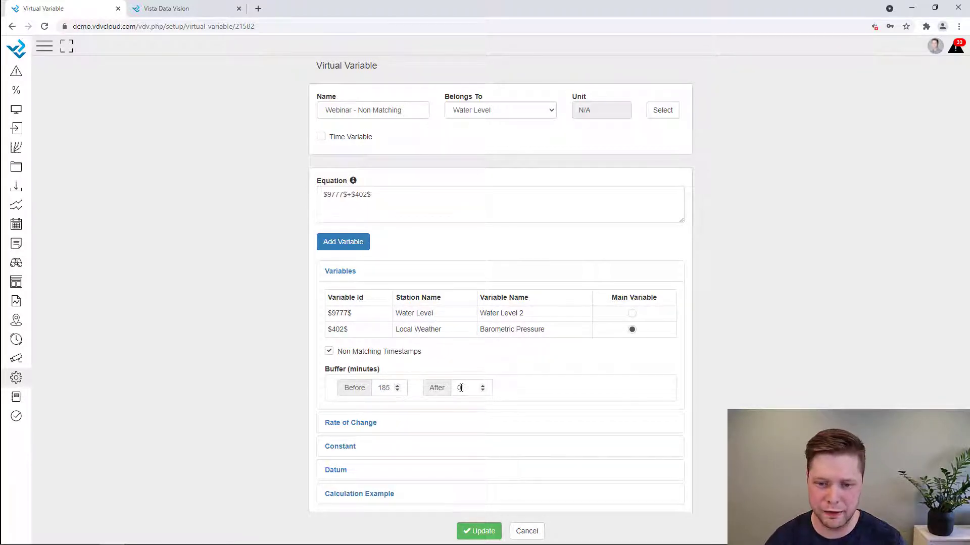
{"action": "double_click", "coordinate": [461, 387]}
{"action": "type", "text": "185"}
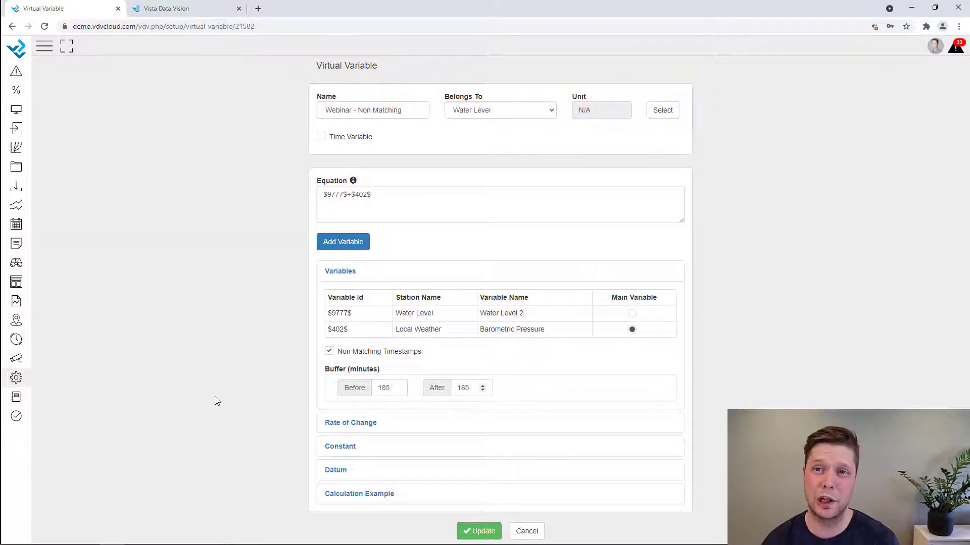
{"action": "left_click", "coordinate": [287, 367]}
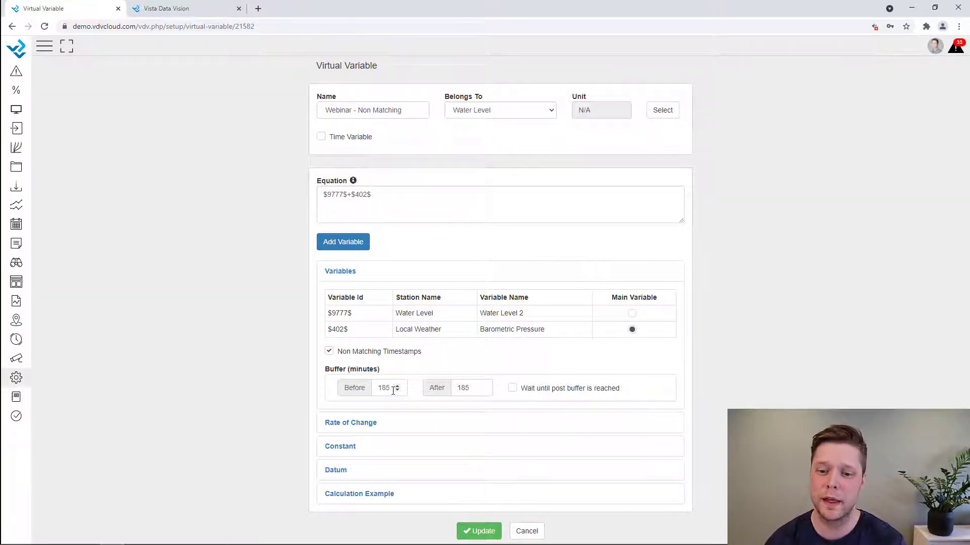
Enable waiting until the post buffer is reached and update the virtual variable
{"action": "left_click", "coordinate": [512, 389]}
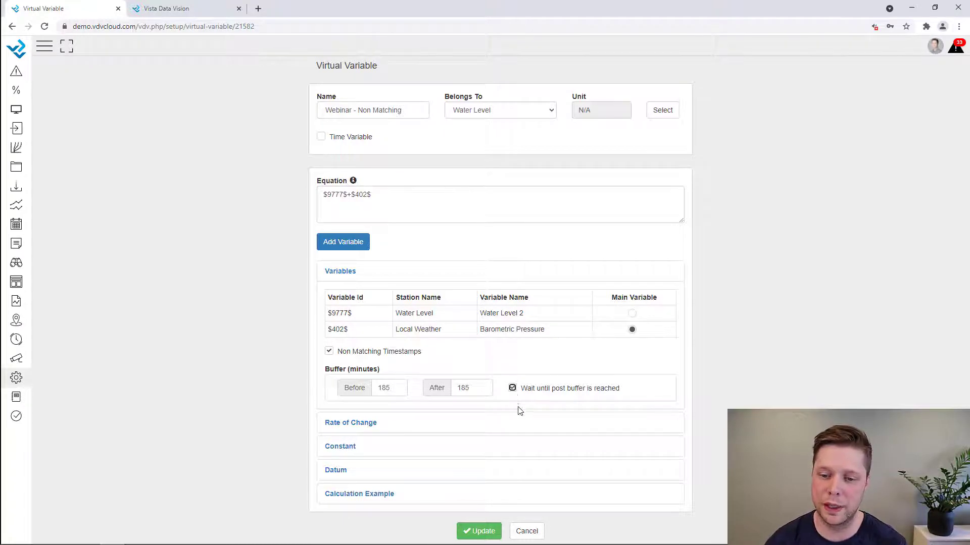
{"action": "left_click", "coordinate": [513, 388]}
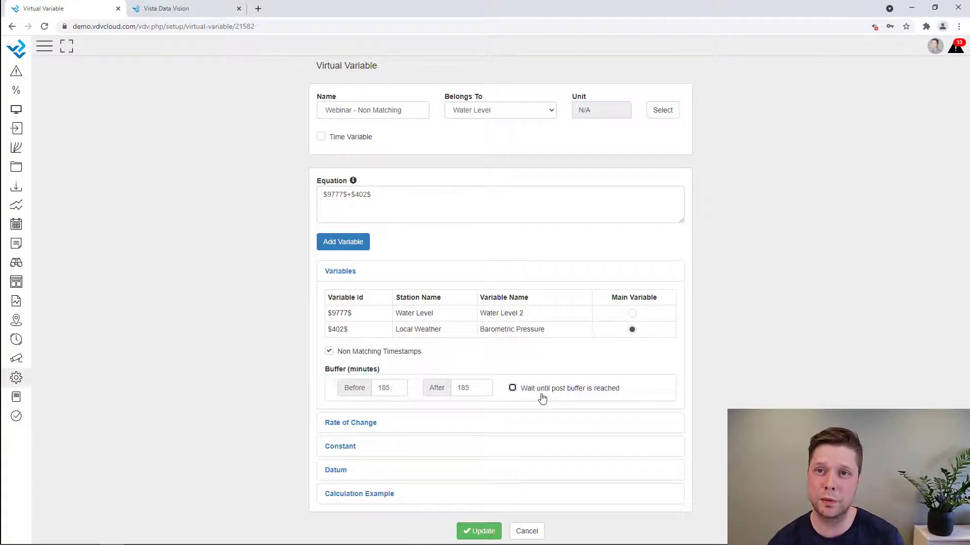
{"action": "left_click", "coordinate": [524, 393]}
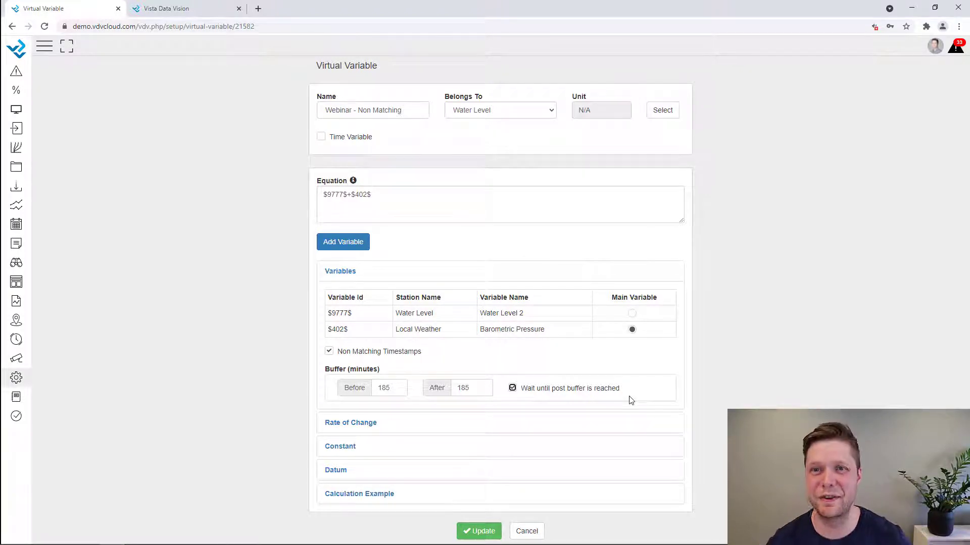
{"action": "left_click", "coordinate": [485, 535]}
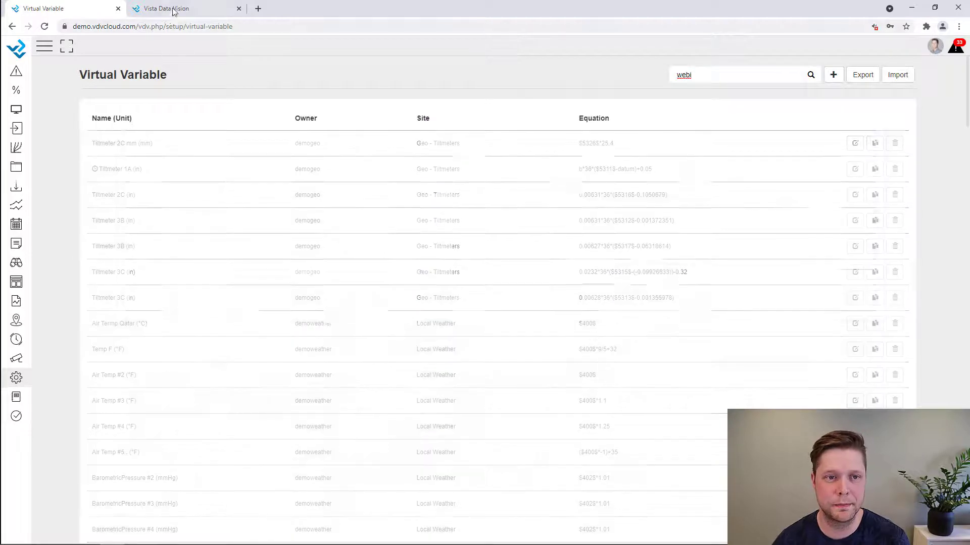
View the 01 Non Matching dashboard to compare the raw data graph with the Webinar - Non Matching graph
{"action": "left_click", "coordinate": [173, 8]}
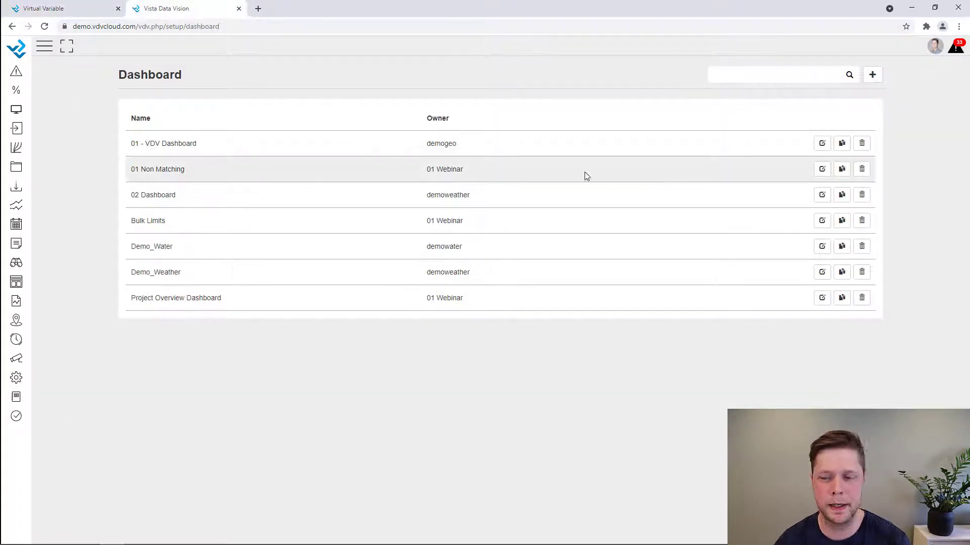
{"action": "left_click", "coordinate": [17, 109]}
{"action": "left_click", "coordinate": [33, 124]}
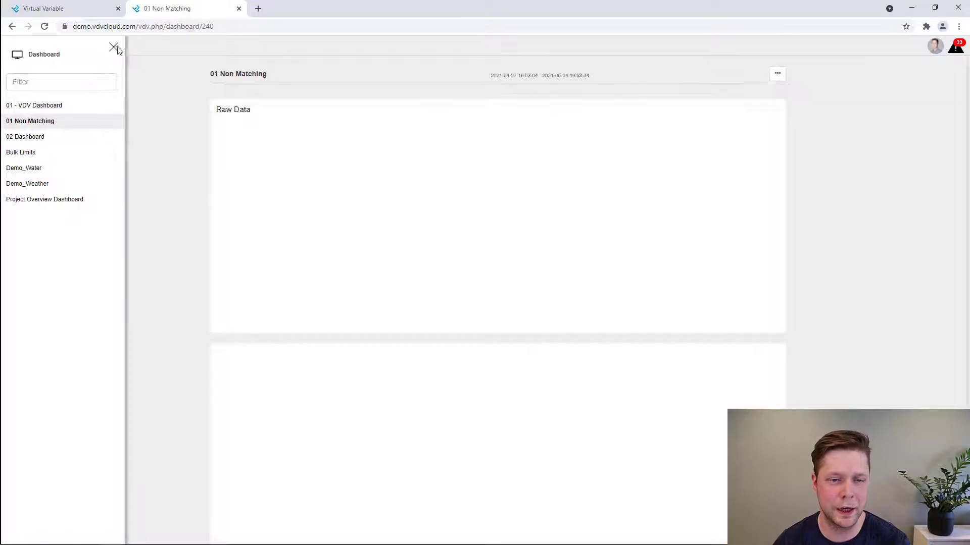
{"action": "scroll", "coordinate": [213, 218], "scroll_direction": "down", "scroll_amount": 1}
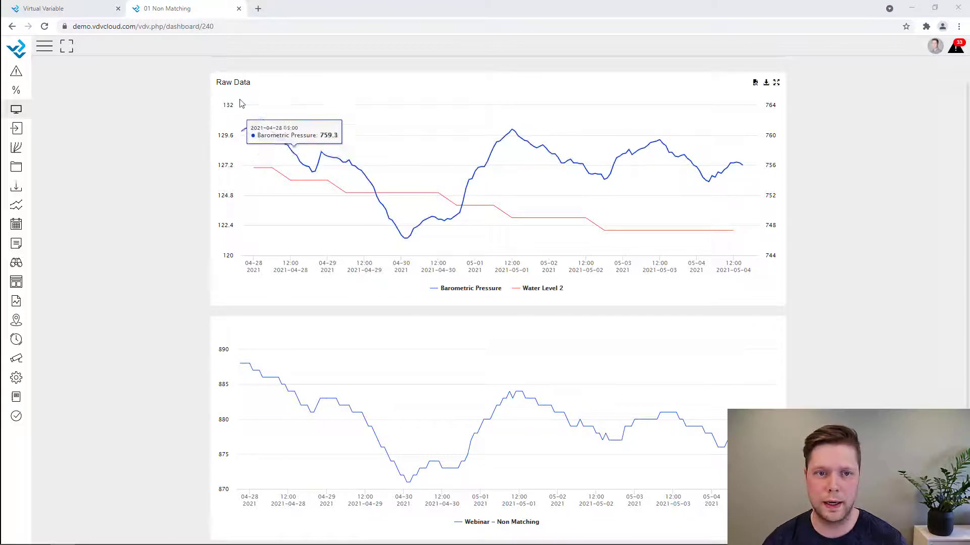
Open help.vistadatavision.com/virtual-variables/create-virtual-variables#match_timestamps in a new browser tab
{"action": "left_click", "coordinate": [258, 8]}
{"action": "type", "text": "https://help.vistadatavision.com/virtual-variables/create-virtual-variables#match_timestamps"}
{"action": "key", "text": "Return"}
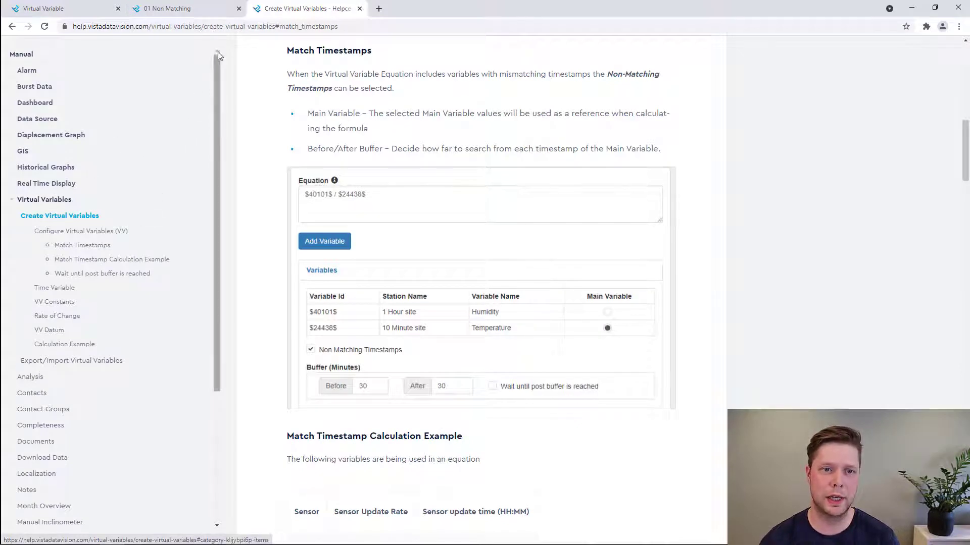
Review the manual's sections on configuring virtual variables, matching timestamps, the calculation example and waiting for the post buffer
{"action": "left_click", "coordinate": [82, 231]}
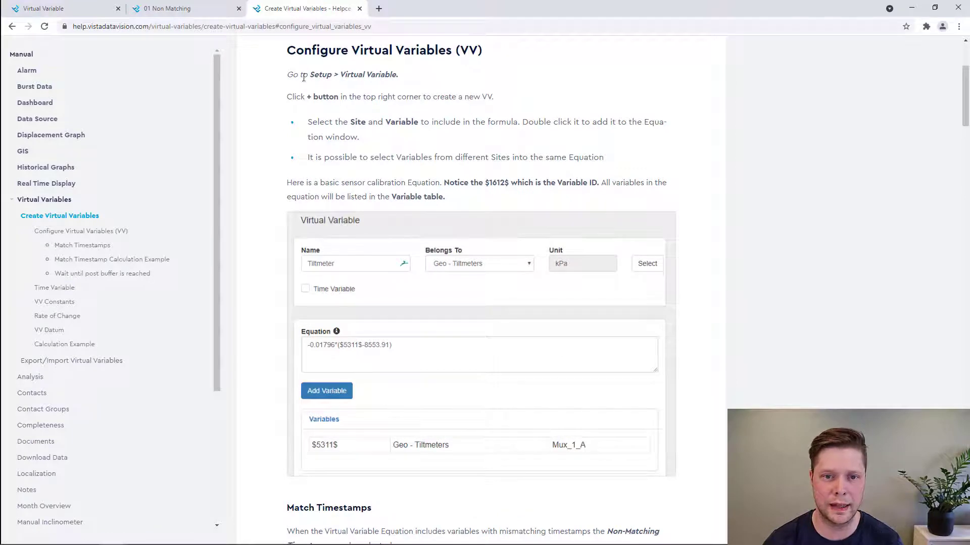
{"action": "scroll", "coordinate": [333, 151], "scroll_direction": "down", "scroll_amount": 5}
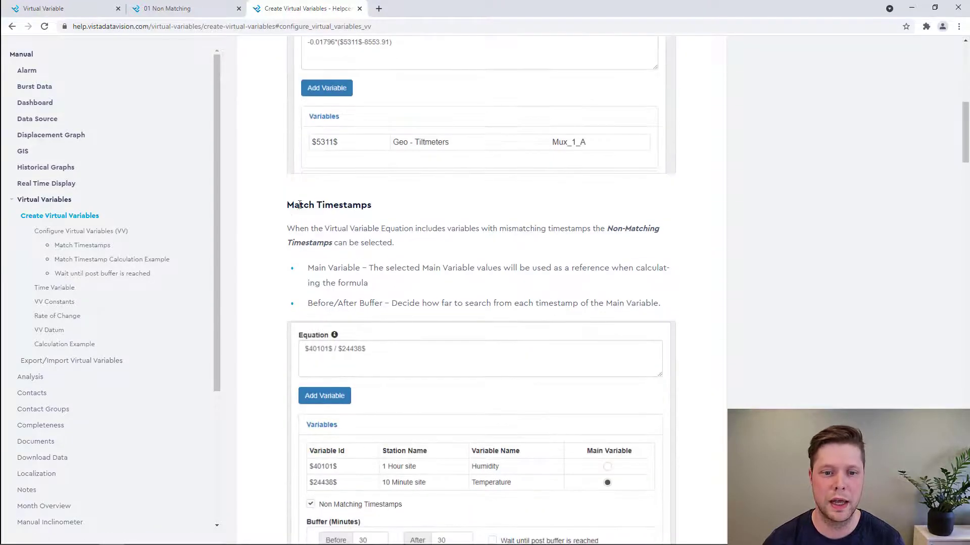
{"action": "left_click_drag", "start_coordinate": [287, 205], "coordinate": [440, 207]}
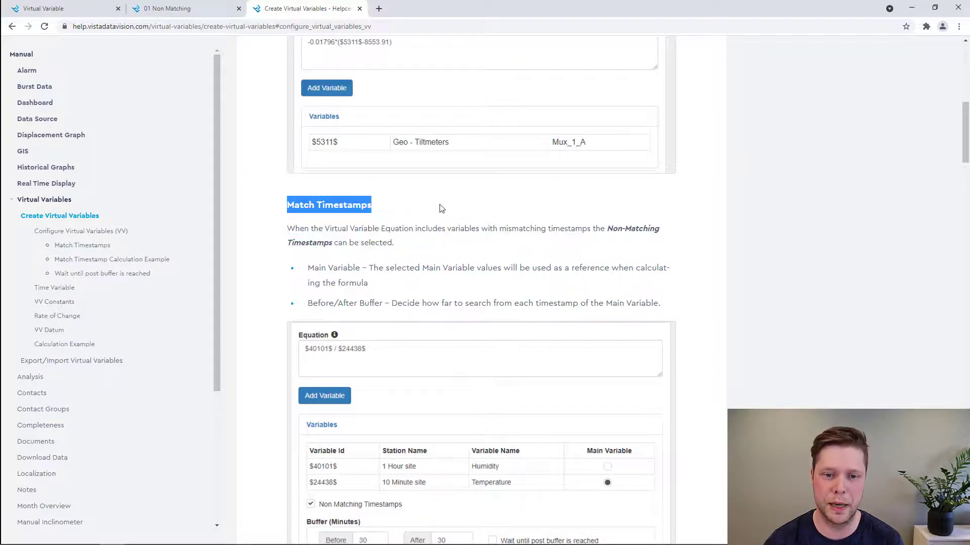
{"action": "left_click", "coordinate": [440, 206]}
{"action": "scroll", "coordinate": [440, 205], "scroll_direction": "down", "scroll_amount": 3}
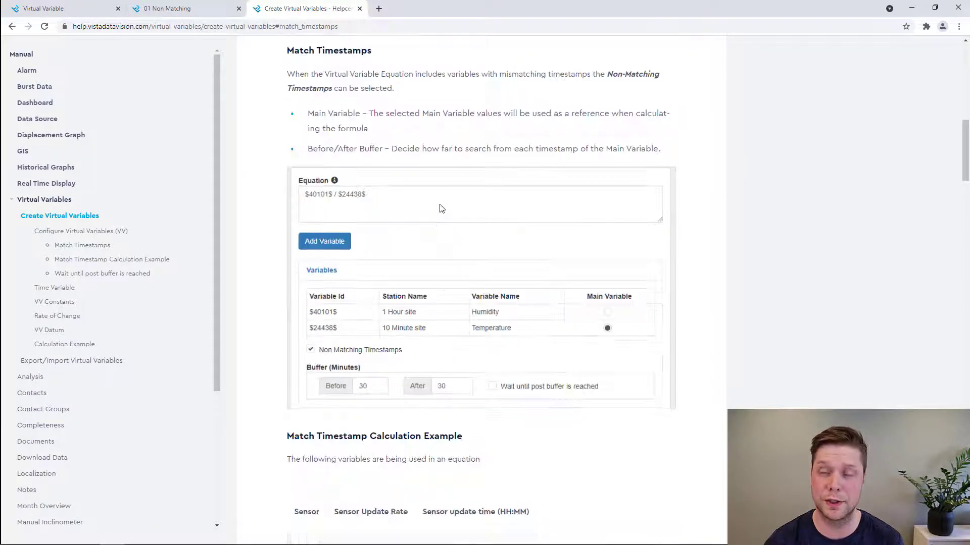
{"action": "left_click", "coordinate": [80, 260]}
{"action": "left_click", "coordinate": [96, 274]}
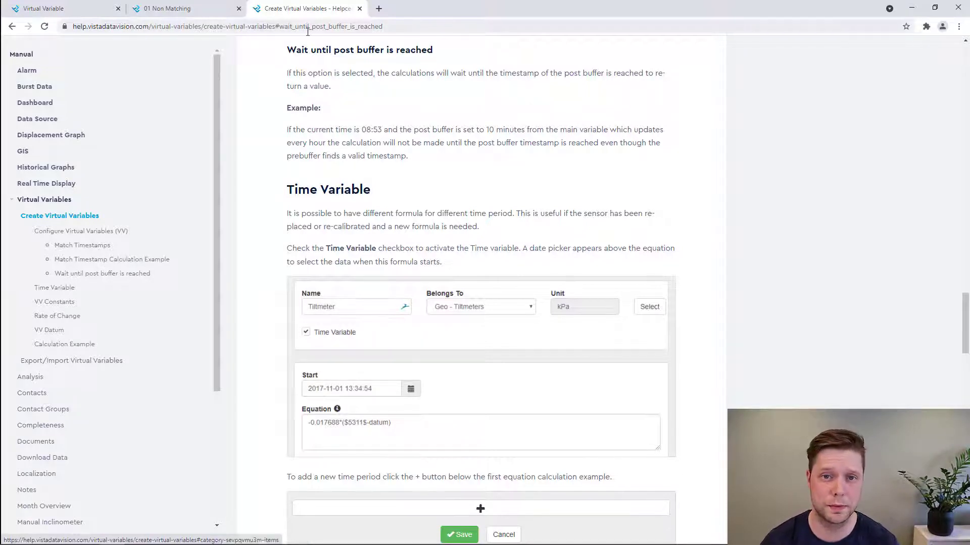
Close the help manual and 01 Non Matching browser tabs, keeping only the Virtual Variable page open
{"action": "left_click", "coordinate": [359, 8]}
{"action": "left_click", "coordinate": [84, 15]}
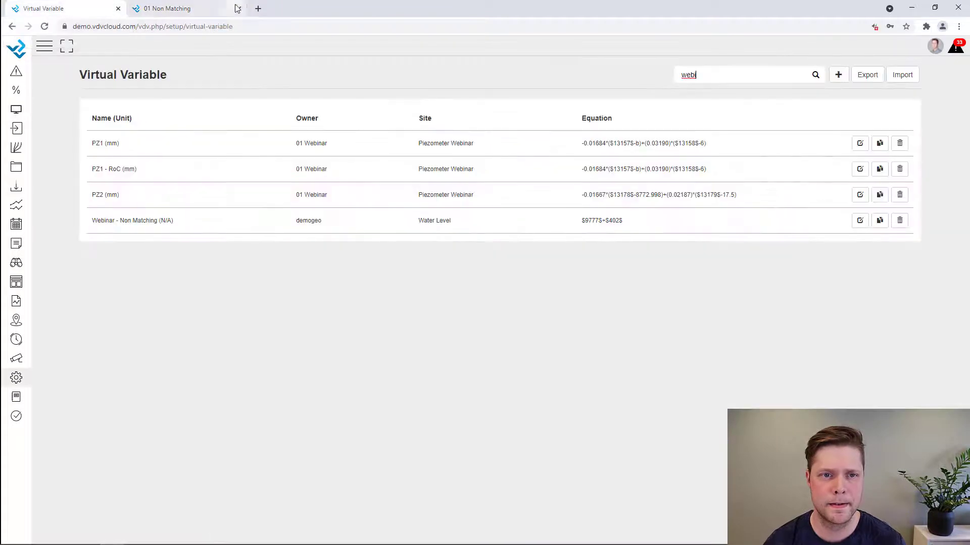
{"action": "left_click", "coordinate": [239, 9]}
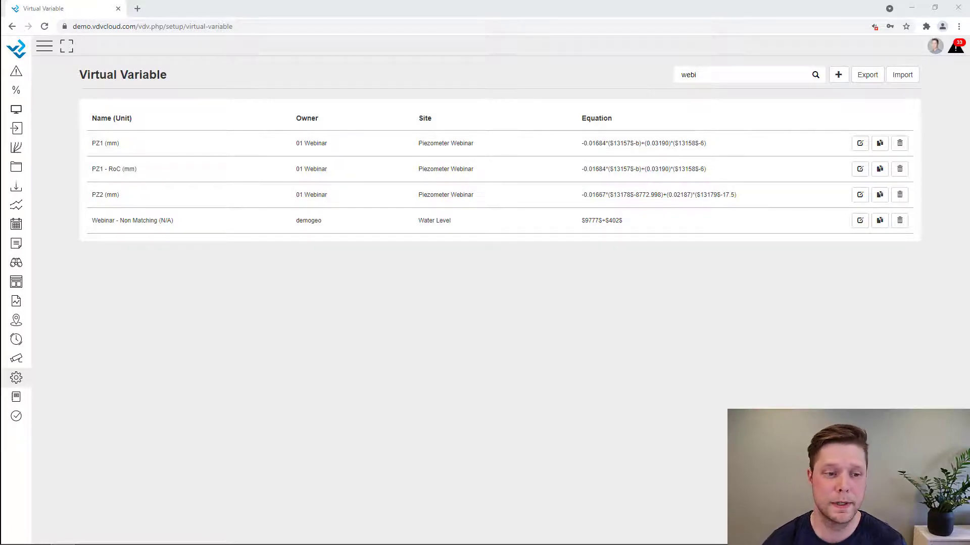
Open the data source File Import list and look at the Pump Station _ No Shift entry
{"action": "left_click", "coordinate": [17, 129]}
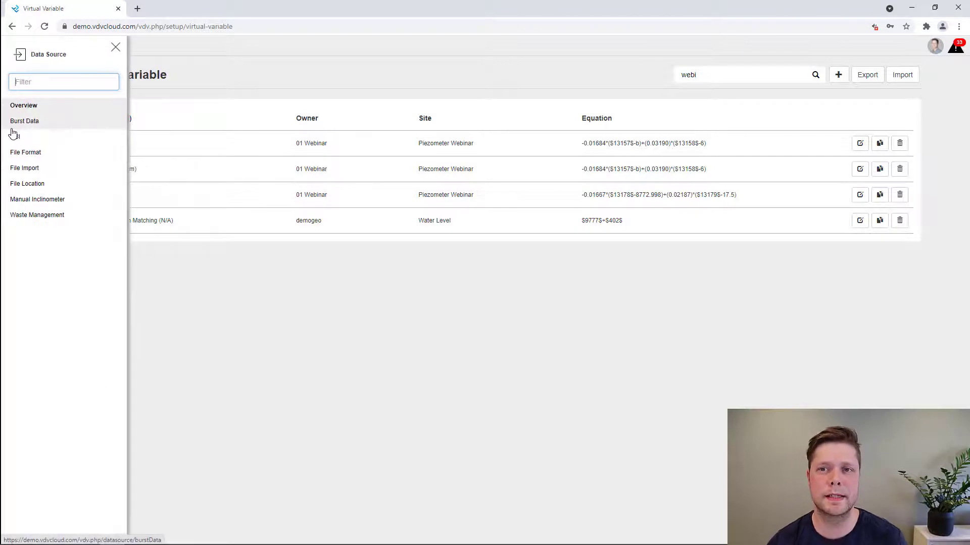
{"action": "left_click", "coordinate": [52, 167]}
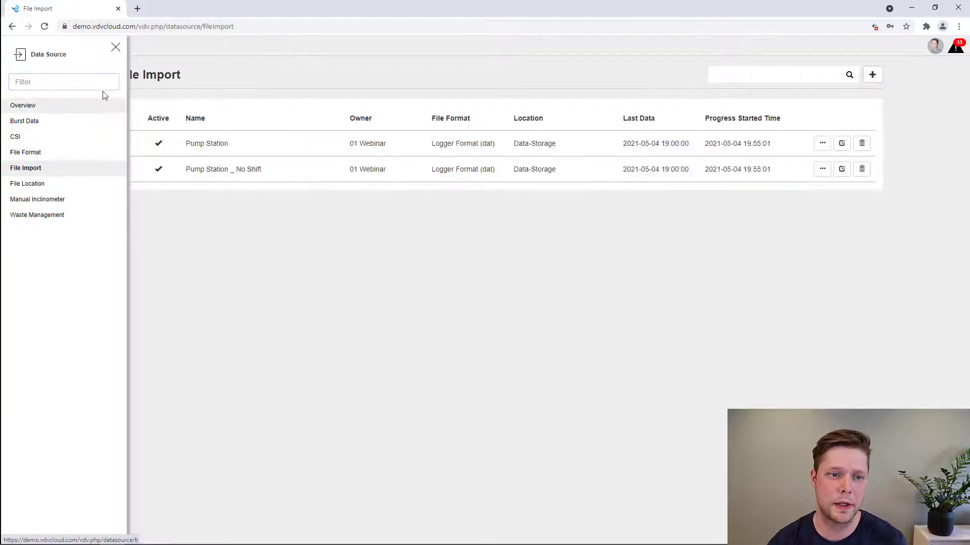
{"action": "left_click", "coordinate": [116, 48]}
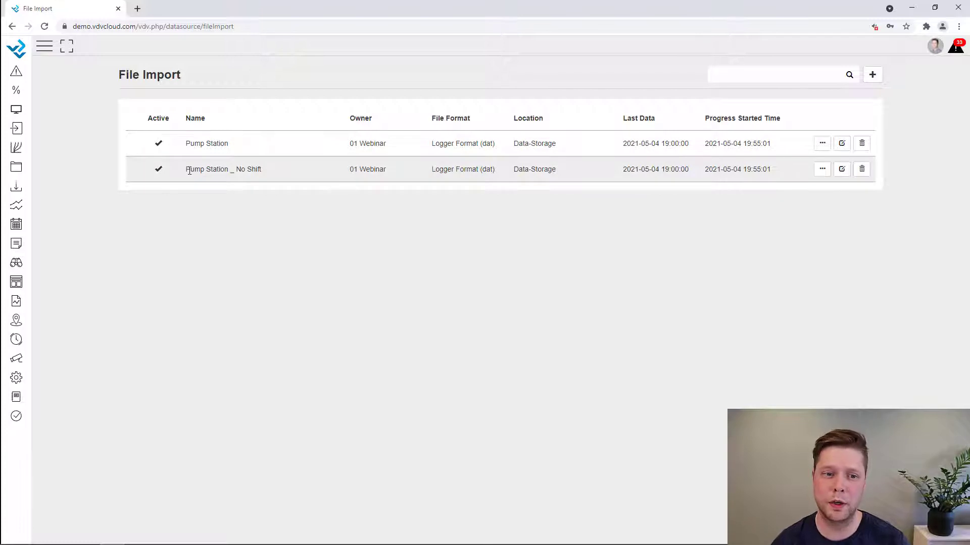
{"action": "left_click_drag", "start_coordinate": [186, 169], "coordinate": [279, 173]}
{"action": "left_click", "coordinate": [280, 173]}
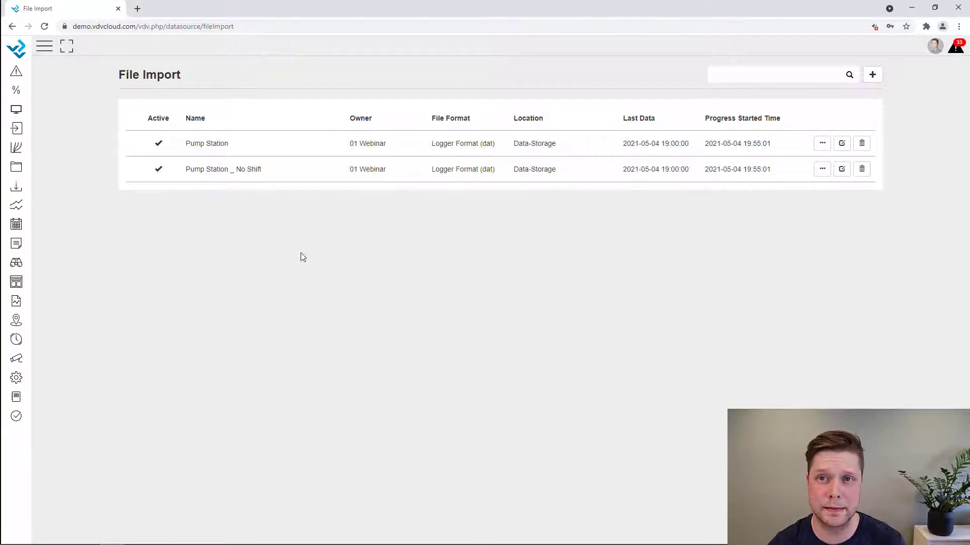
Create a new file import with site name "Pump Station - Time Shift" and owner 01 Webinar
{"action": "left_click", "coordinate": [880, 80]}
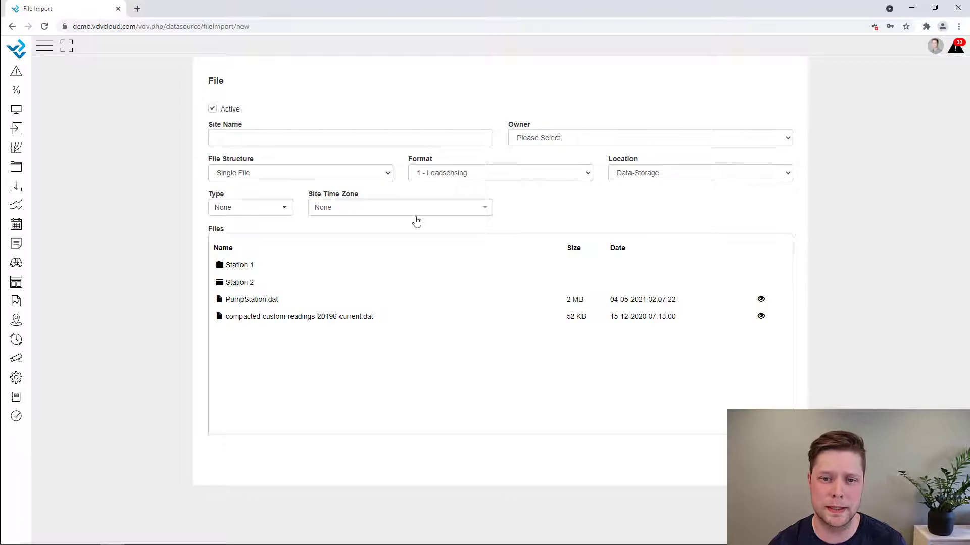
{"action": "left_click", "coordinate": [294, 139]}
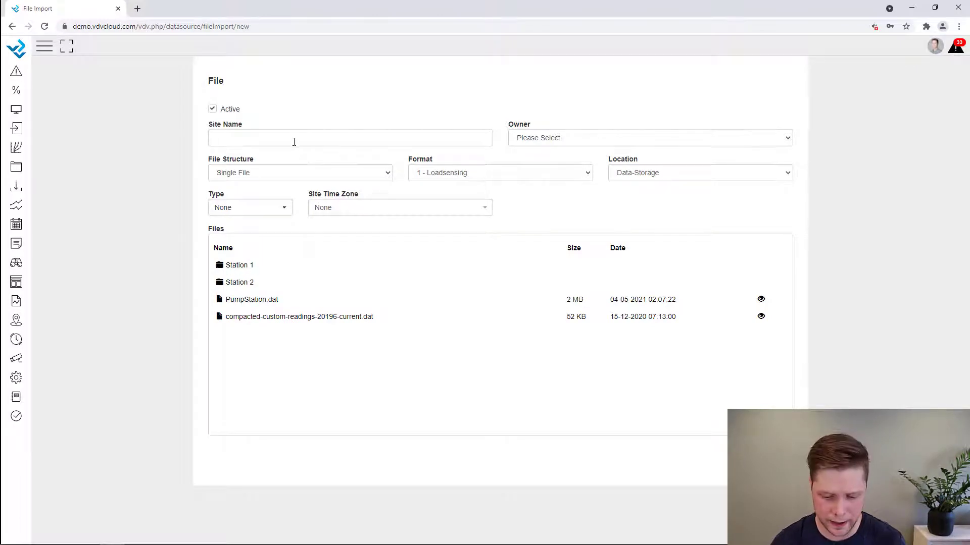
{"action": "type", "text": "Pump Station "}
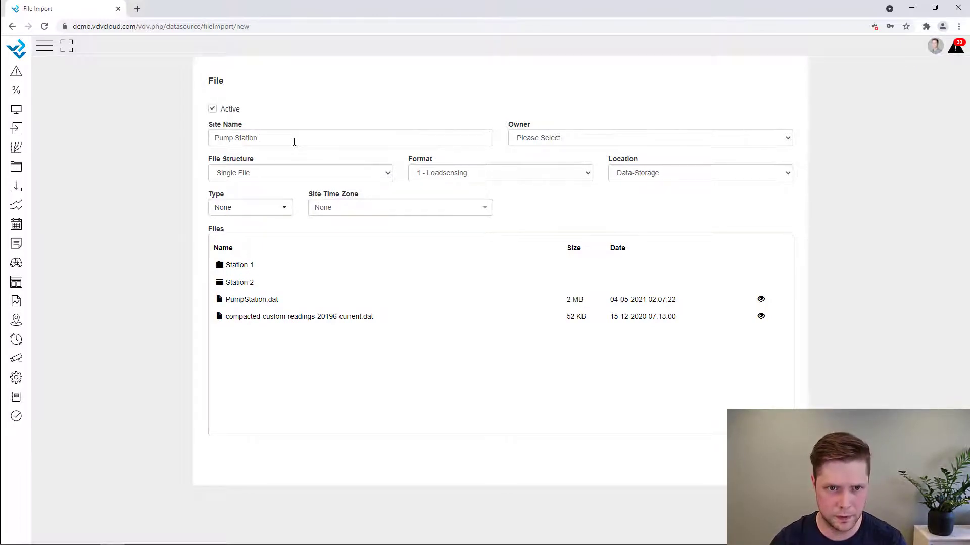
{"action": "type", "text": "- Time Shift"}
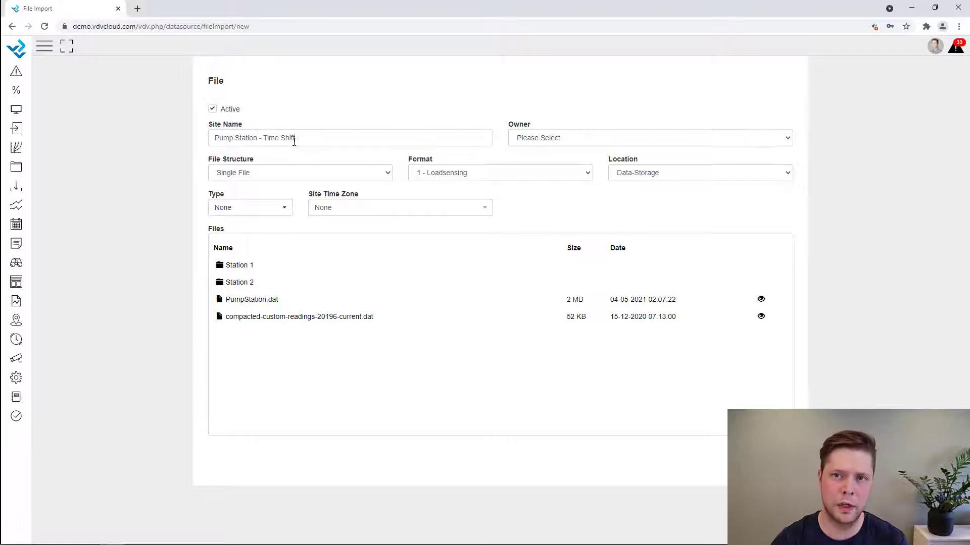
{"action": "left_click", "coordinate": [514, 142]}
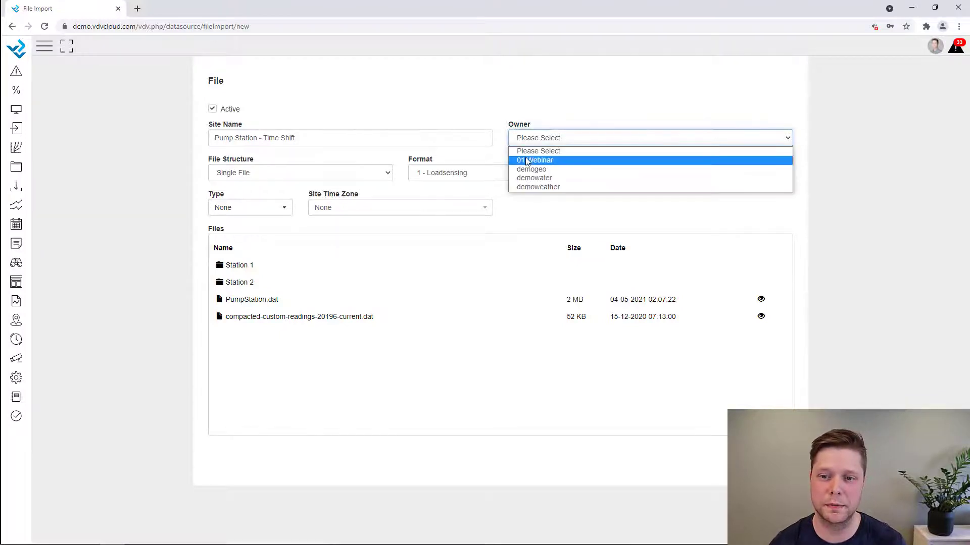
{"action": "left_click", "coordinate": [526, 160]}
Set the import's format to Logger Format (dat), choose the PumpStation.dat file and set the type to Pump Station
{"action": "left_click", "coordinate": [410, 177]}
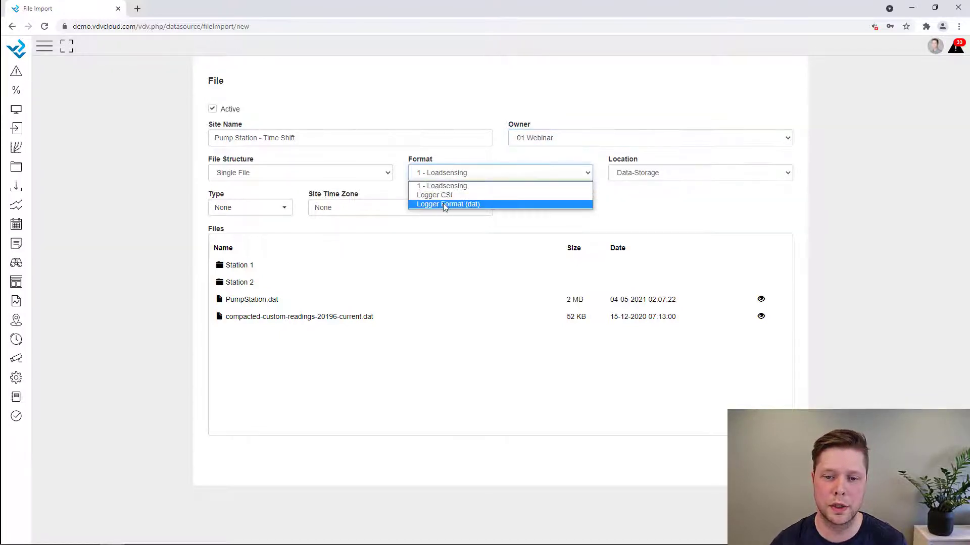
{"action": "left_click", "coordinate": [445, 204]}
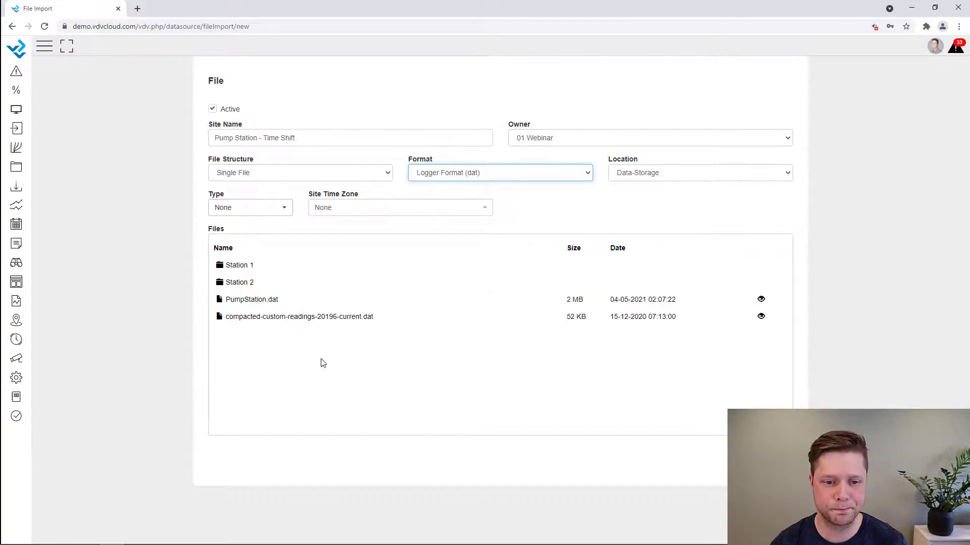
{"action": "left_click", "coordinate": [263, 301]}
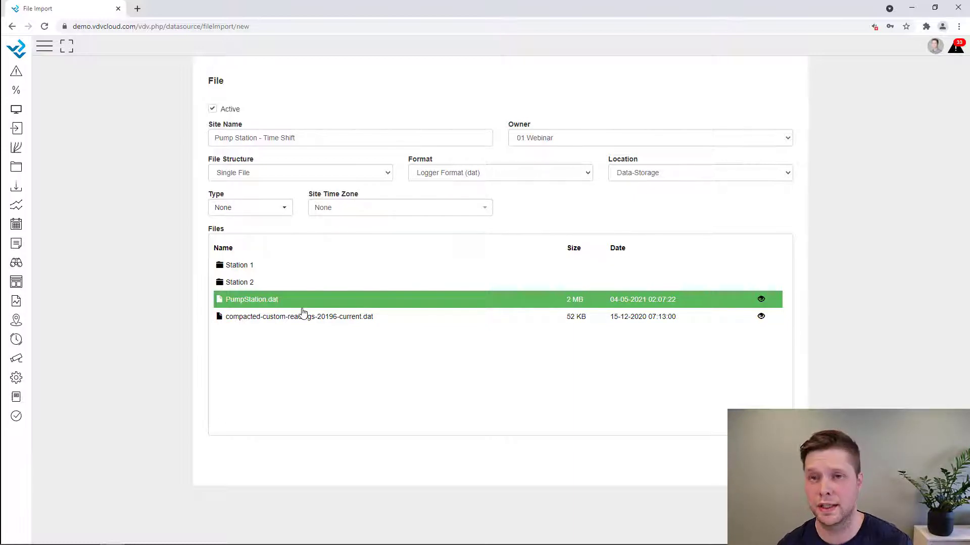
{"action": "left_click", "coordinate": [252, 211]}
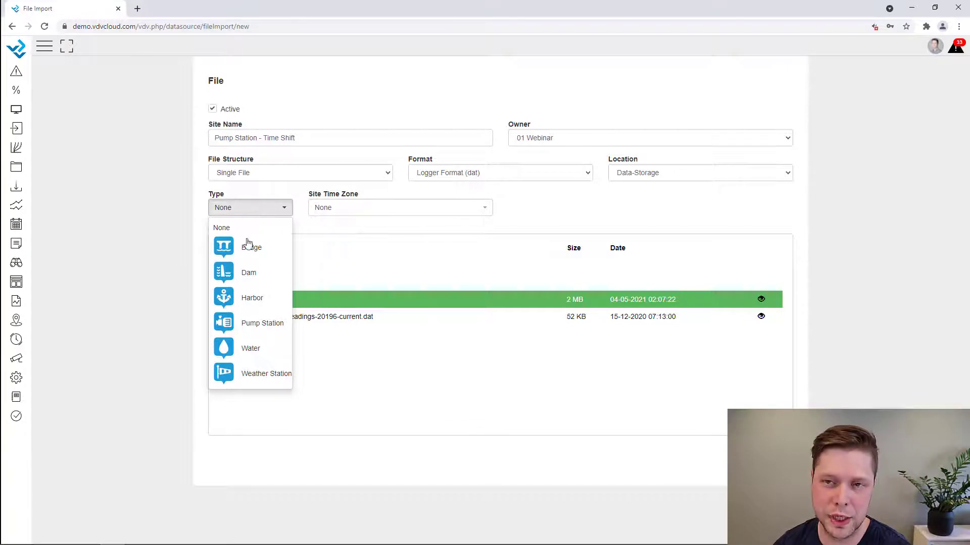
{"action": "left_click", "coordinate": [252, 331]}
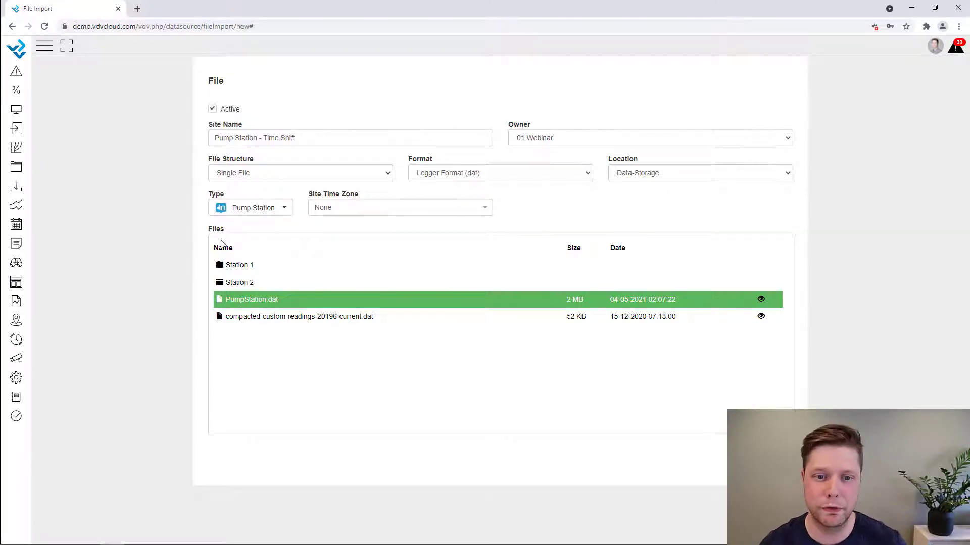
Set the site time zone to (UTC+00:00) Coordinated Universal Time
{"action": "left_click", "coordinate": [353, 212]}
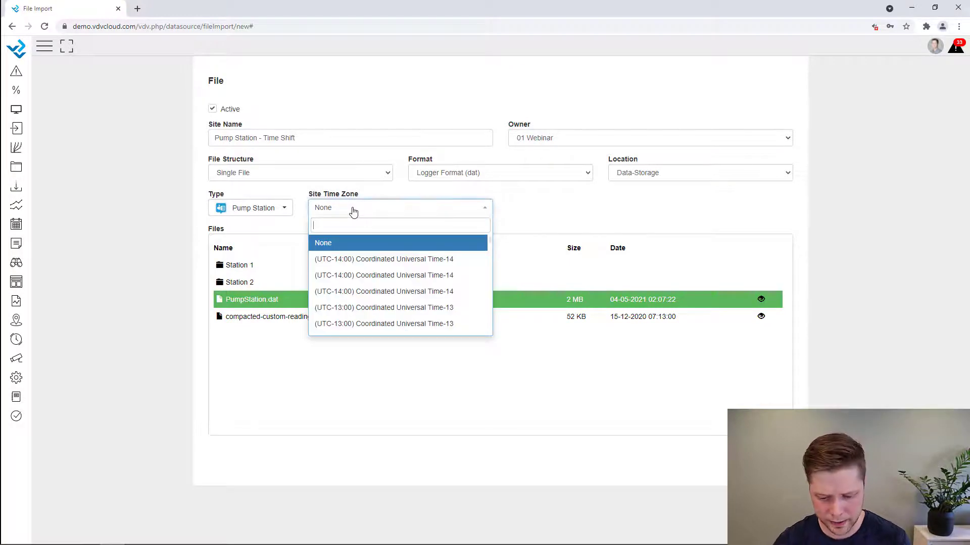
{"action": "type", "text": "utc"}
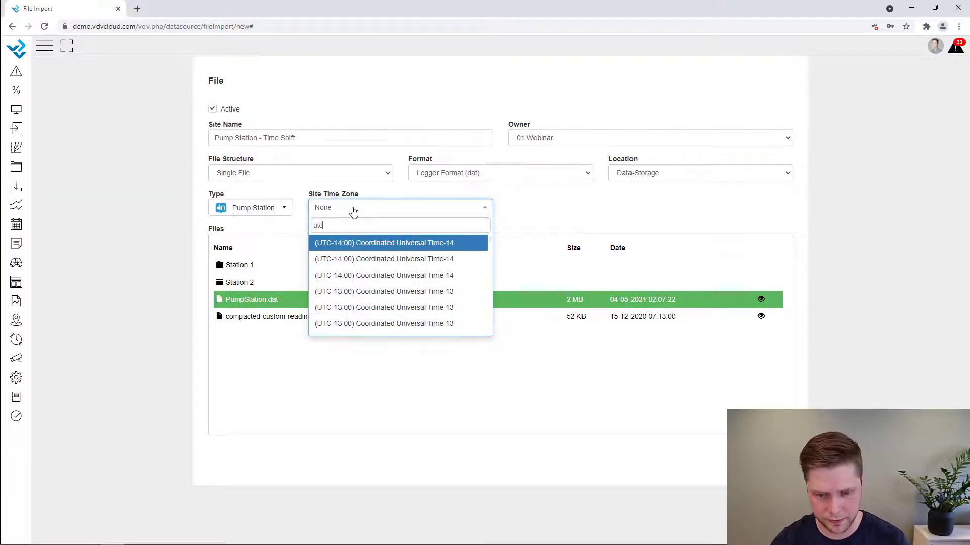
{"action": "type", "text": " 00"}
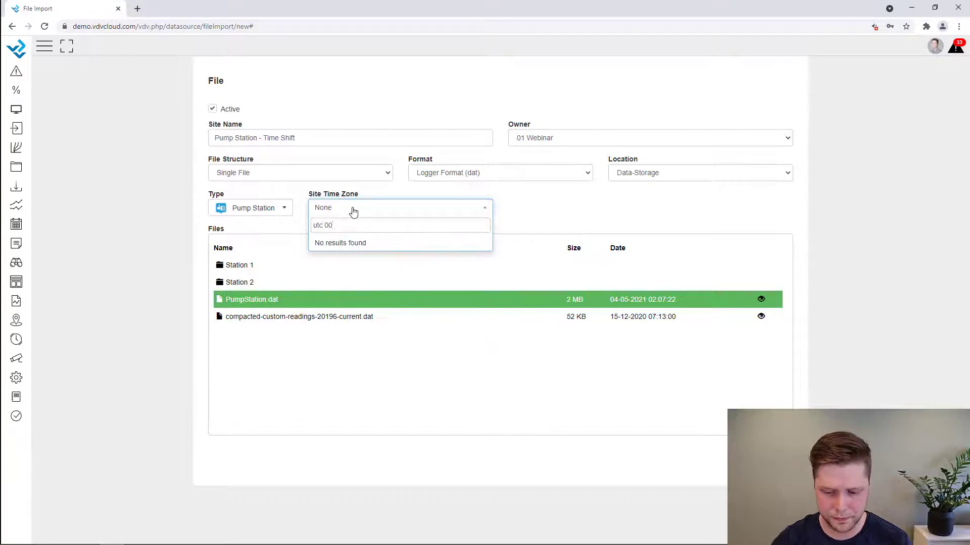
{"action": "key", "text": "BackSpace"}
{"action": "key", "text": "BackSpace"}
{"action": "key", "text": "BackSpace"}
{"action": "key", "text": "BackSpace"}
{"action": "key", "text": "BackSpace"}
{"action": "key", "text": "BackSpace"}
{"action": "type", "text": "00"}
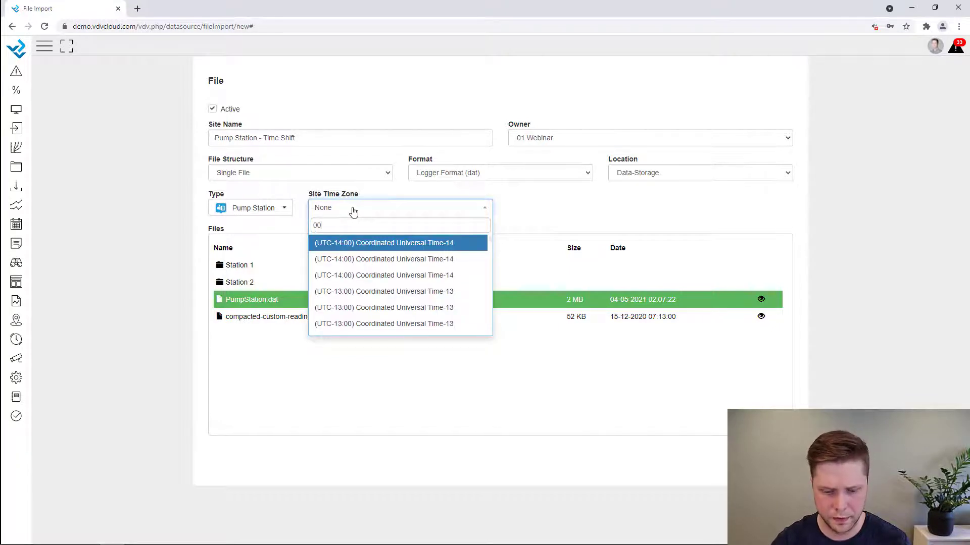
{"action": "type", "text": ":00"}
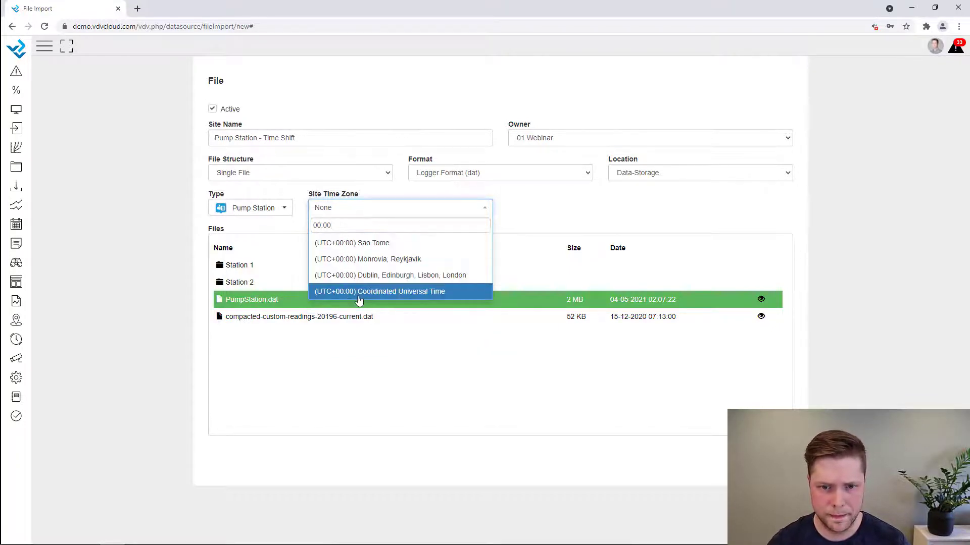
{"action": "left_click", "coordinate": [359, 291]}
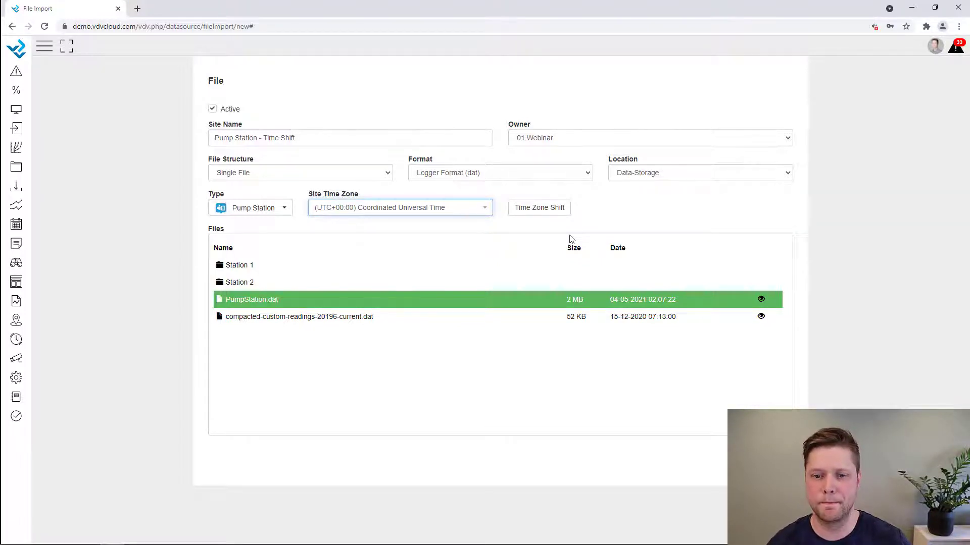
Enable the time zone shift with (UTC-05:00) Eastern Time (US & Canada) as the original time zone, and confirm the shift option
{"action": "left_click", "coordinate": [542, 211]}
{"action": "left_click", "coordinate": [652, 209]}
{"action": "type", "text": "e"}
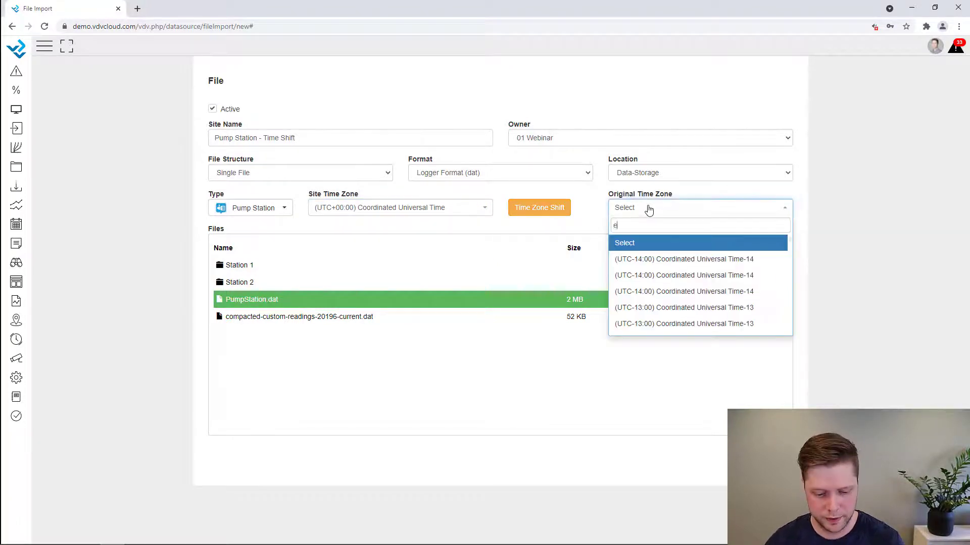
{"action": "type", "text": "ast"}
{"action": "left_click", "coordinate": [664, 276]}
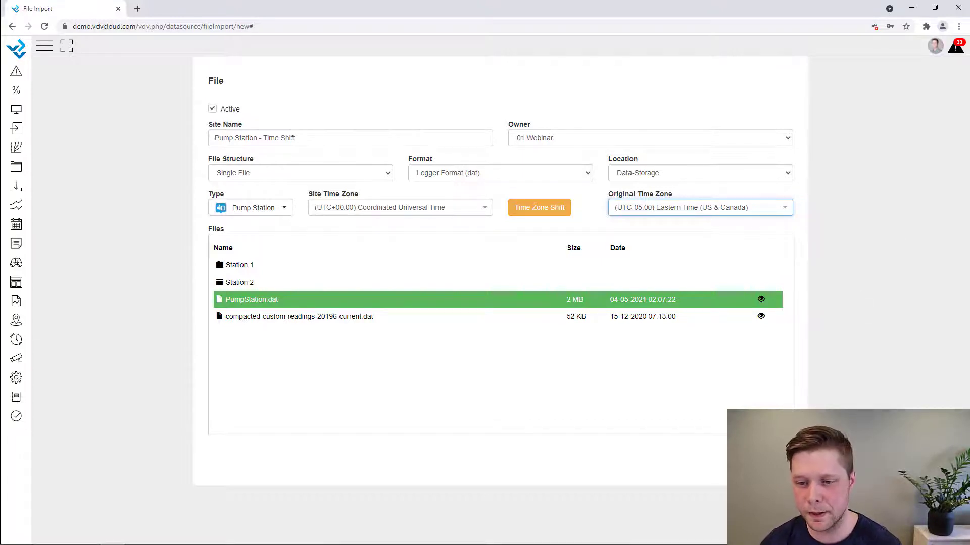
{"action": "left_click", "coordinate": [539, 207]}
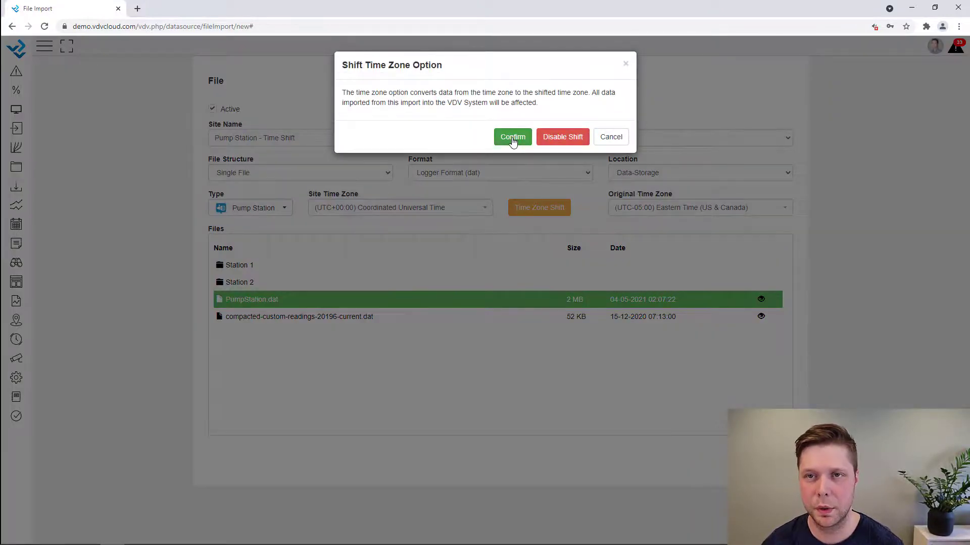
{"action": "left_click", "coordinate": [513, 139]}
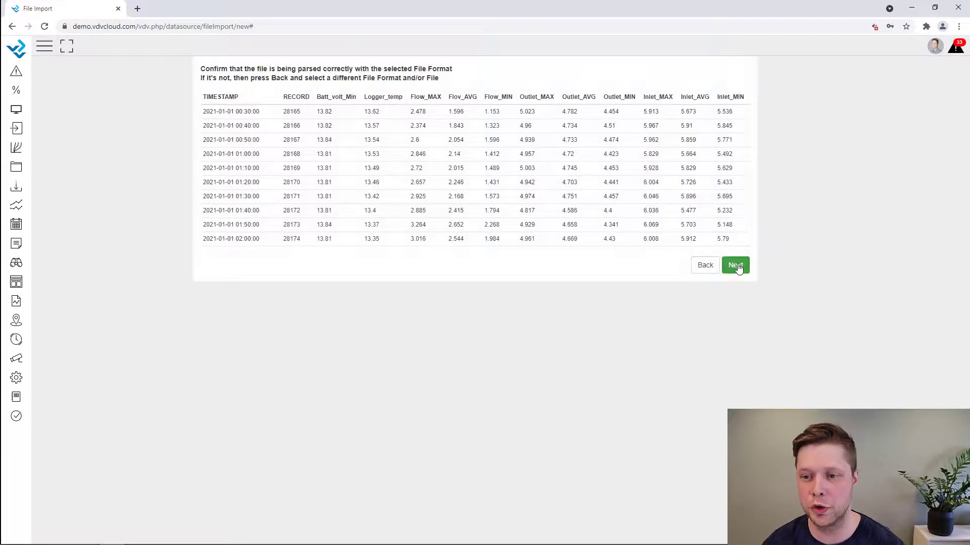
Accept the parsed data and default variable names, review the confirmation summary's time zones, and save the file import
{"action": "left_click", "coordinate": [736, 266]}
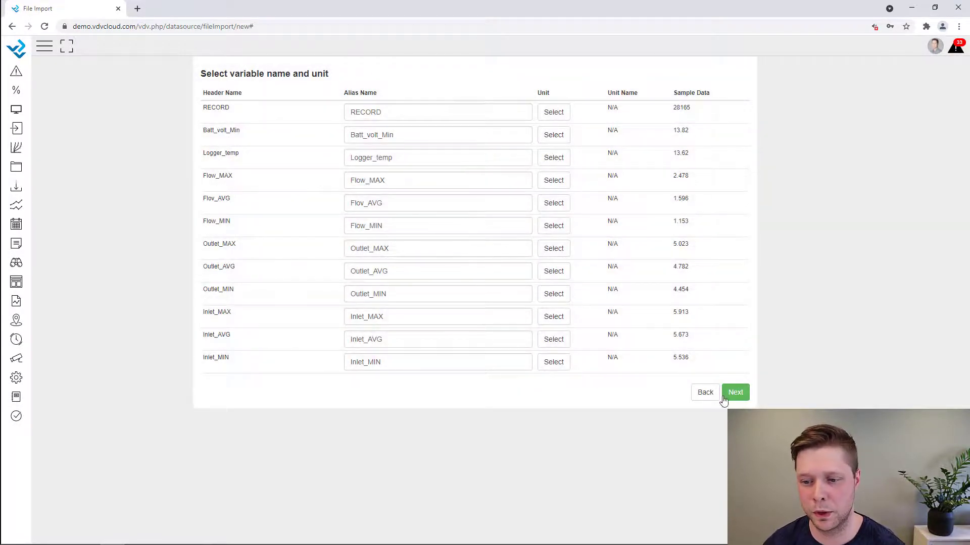
{"action": "left_click", "coordinate": [732, 396]}
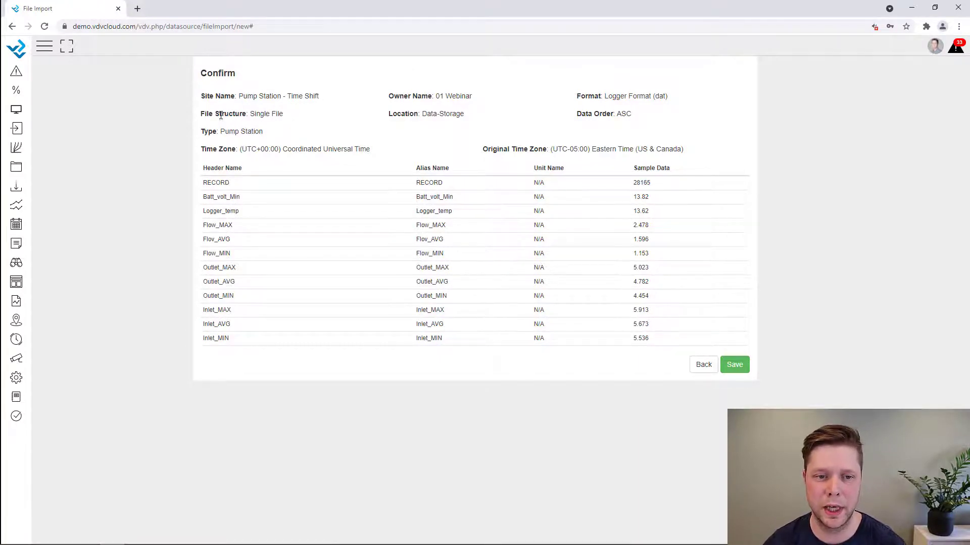
{"action": "left_click_drag", "start_coordinate": [202, 114], "coordinate": [310, 121]}
{"action": "left_click", "coordinate": [254, 141]}
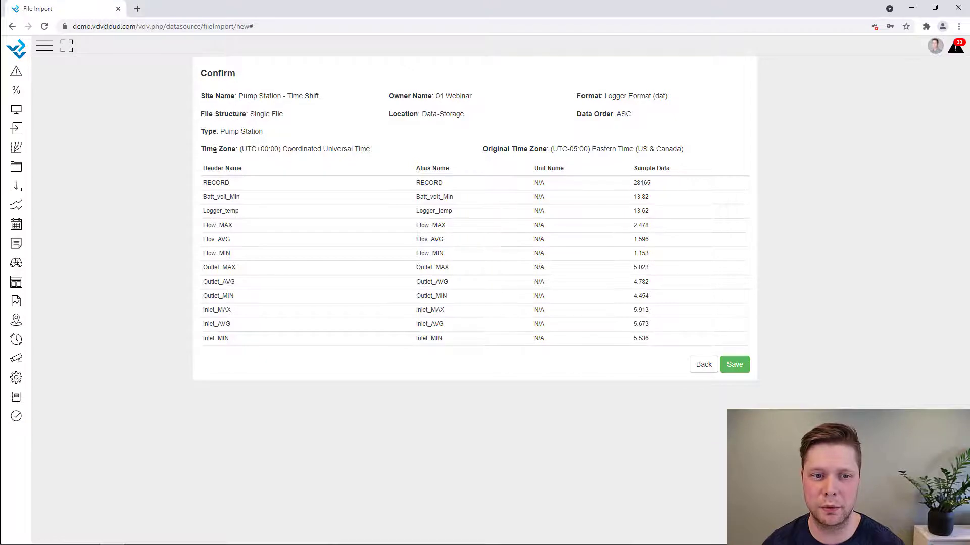
{"action": "left_click_drag", "start_coordinate": [482, 149], "coordinate": [576, 148]}
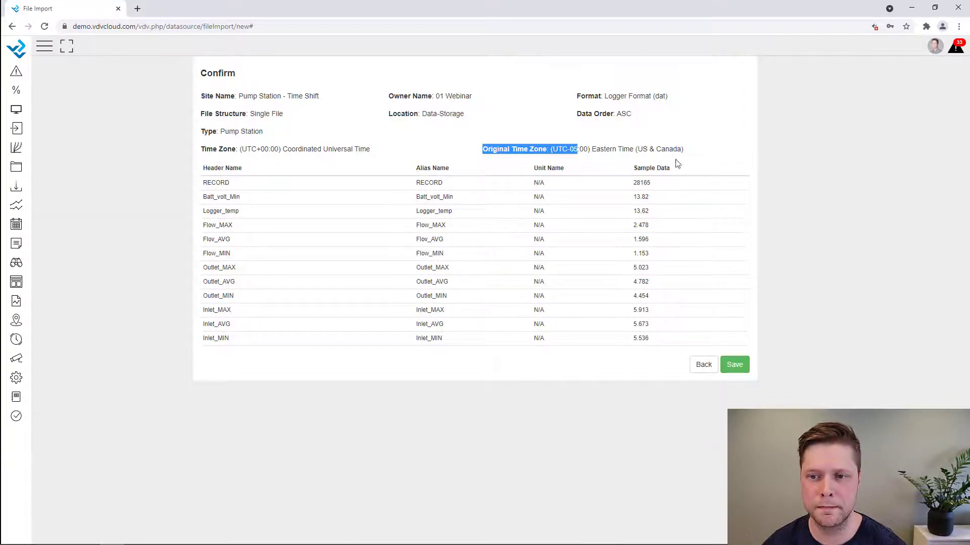
{"action": "left_click", "coordinate": [705, 193]}
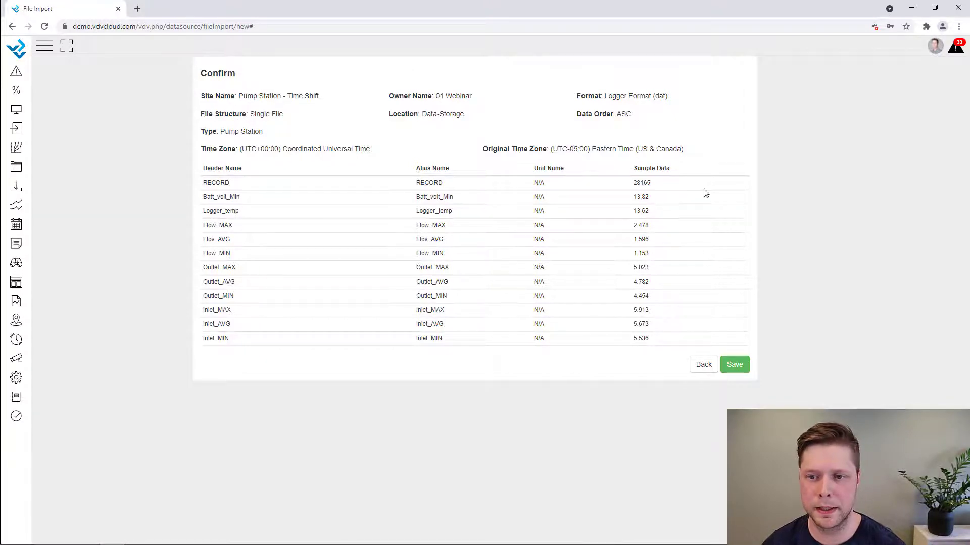
{"action": "left_click", "coordinate": [735, 367]}
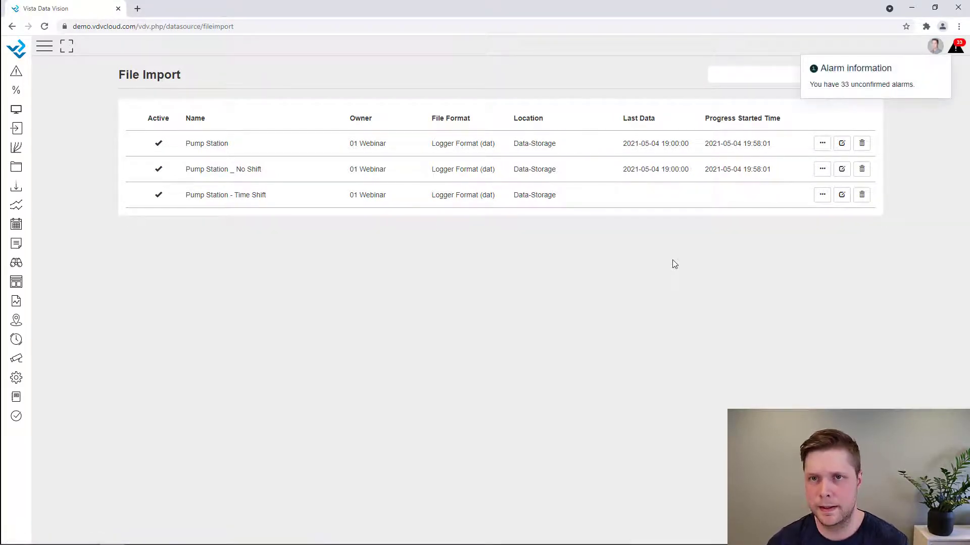
{"action": "left_click", "coordinate": [939, 70]}
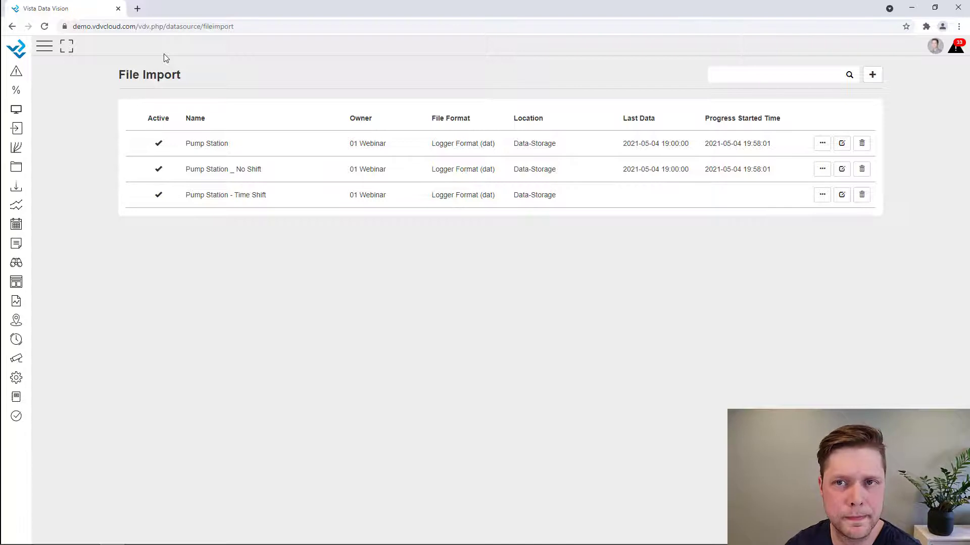
Open youtube.com/vistadatavision in a new browser tab and agree to YouTube's cookie terms
{"action": "left_click", "coordinate": [141, 13]}
{"action": "type", "text": "you"}
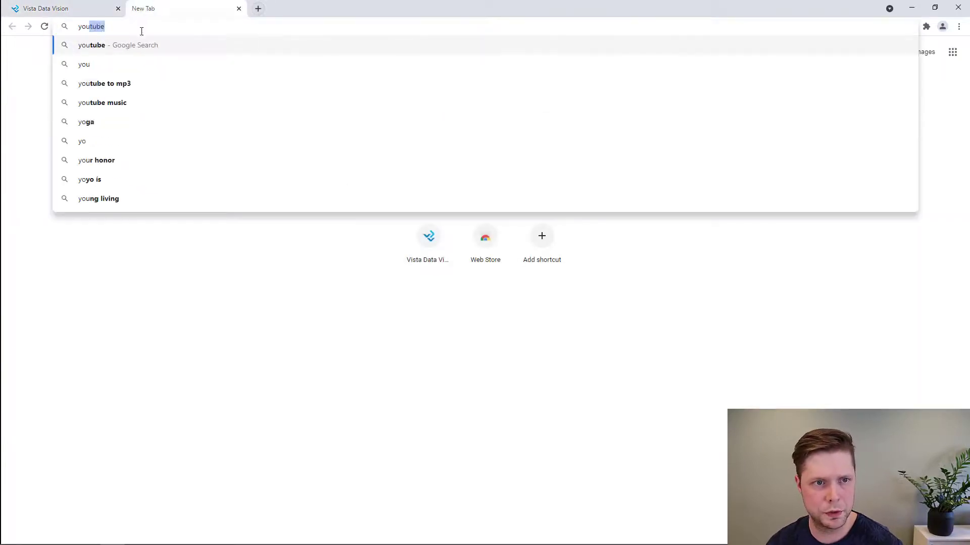
{"action": "type", "text": "tube.com"}
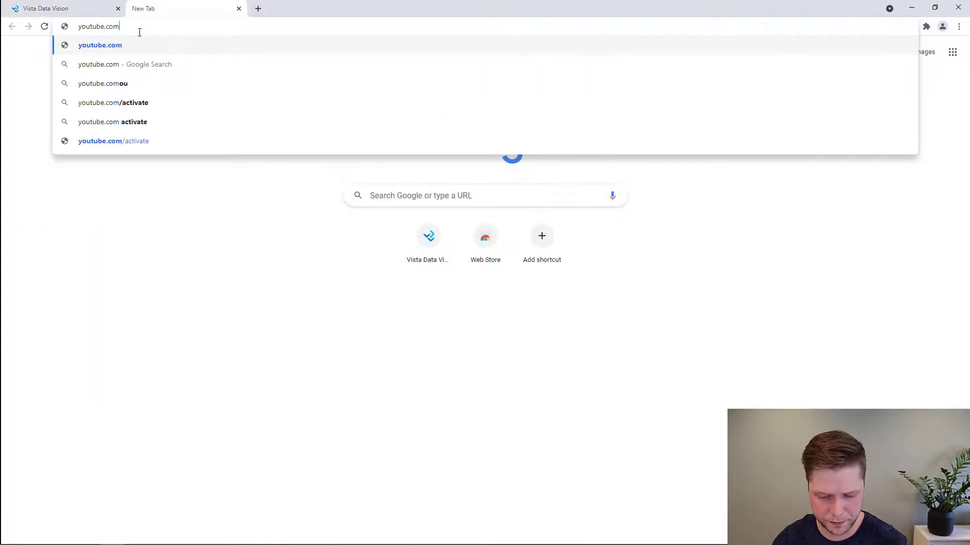
{"action": "type", "text": "/vistadatavision"}
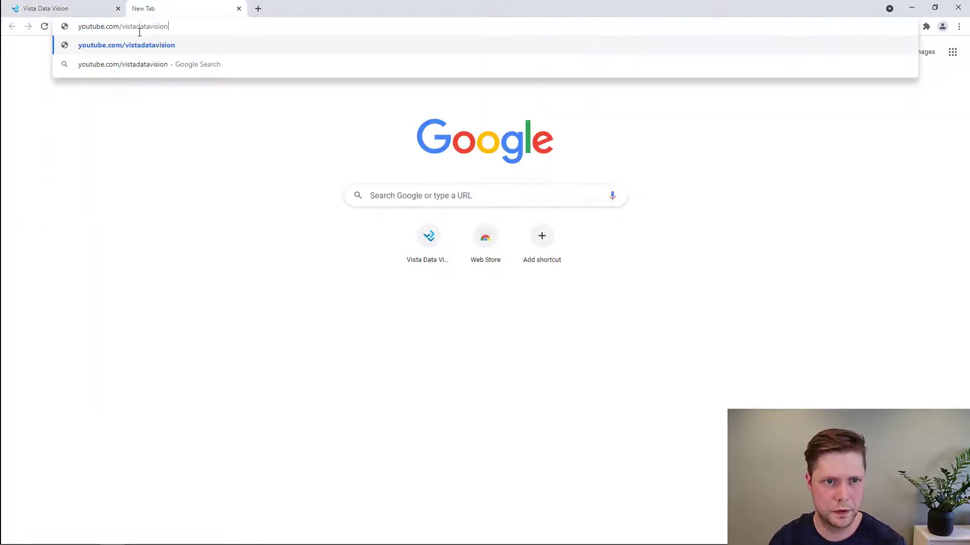
{"action": "key", "text": "Return"}
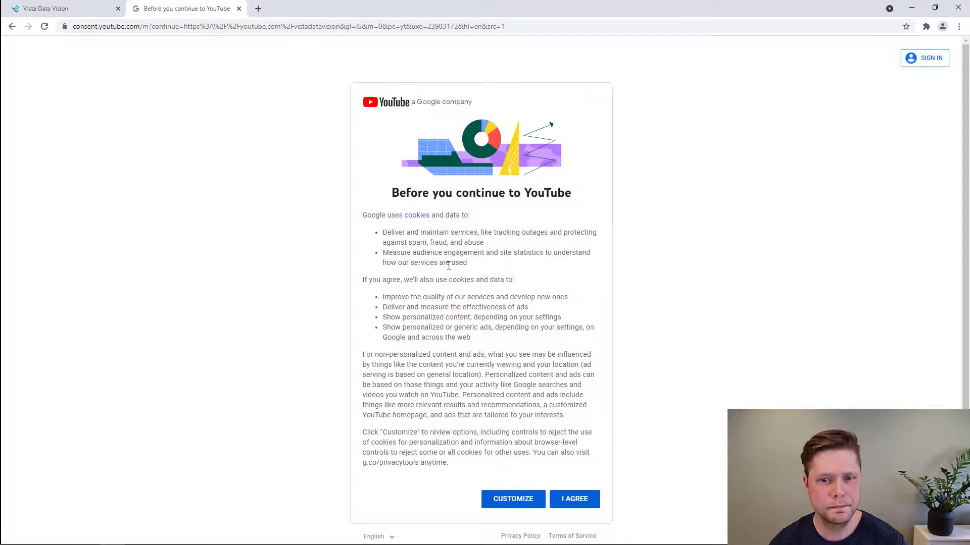
{"action": "left_click", "coordinate": [561, 497]}
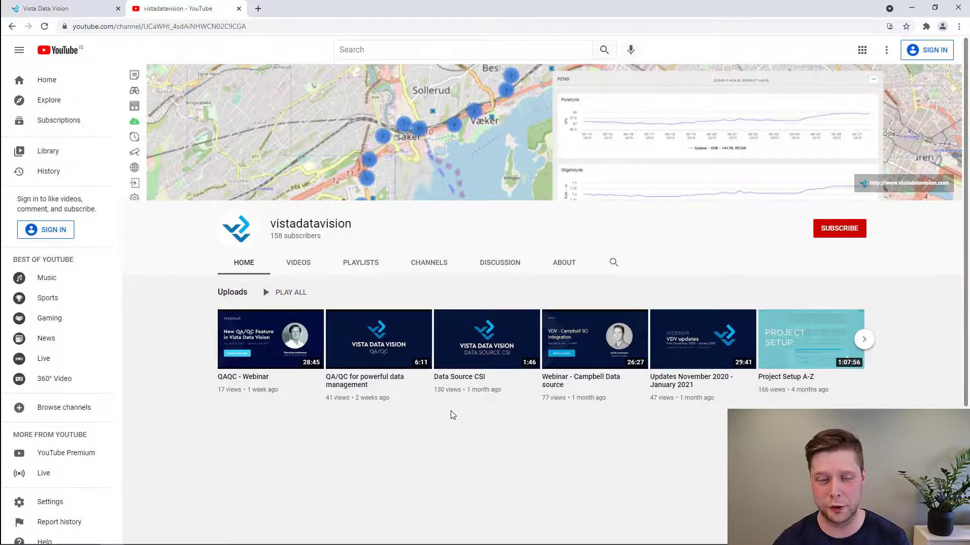
Switch back to Vista Data Vision, refresh the File Import list, and compare the last data times of the No Shift and Time Shift imports
{"action": "left_click", "coordinate": [80, 9]}
{"action": "key", "text": "F5"}
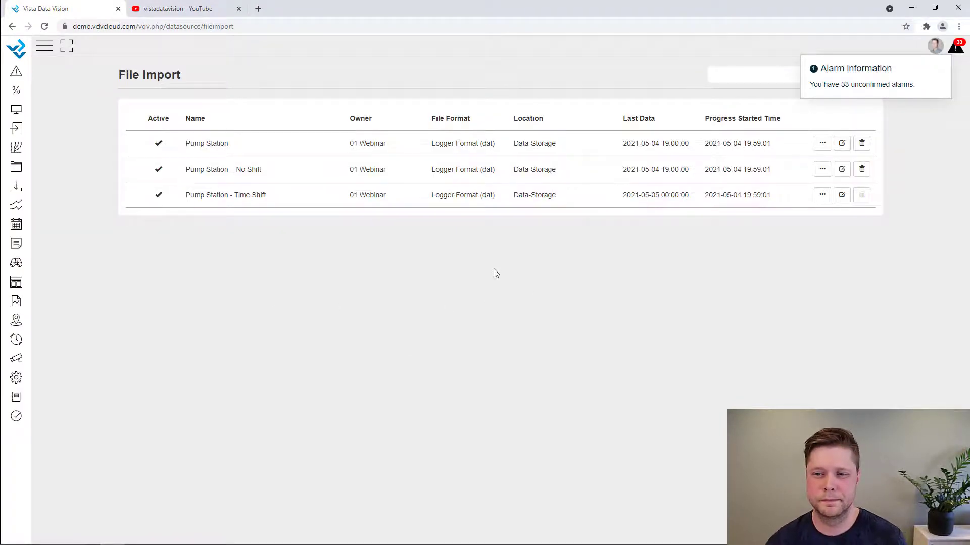
{"action": "mouse_move", "coordinate": [936, 85]}
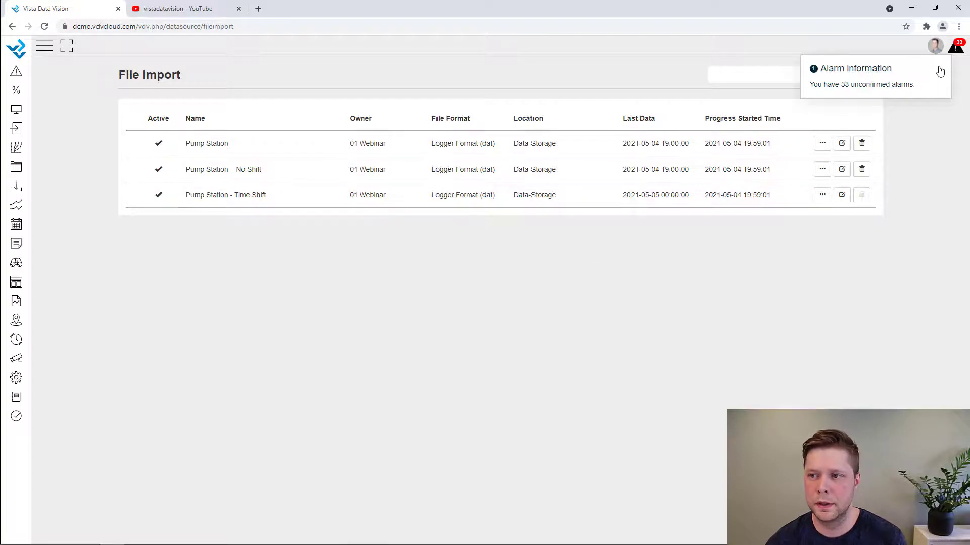
{"action": "left_click", "coordinate": [938, 65]}
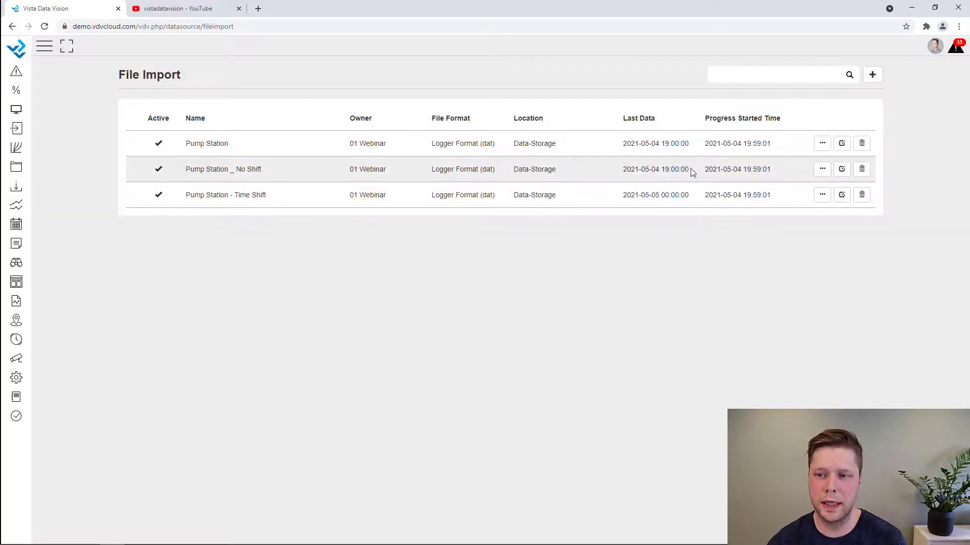
{"action": "left_click_drag", "start_coordinate": [690, 170], "coordinate": [620, 175]}
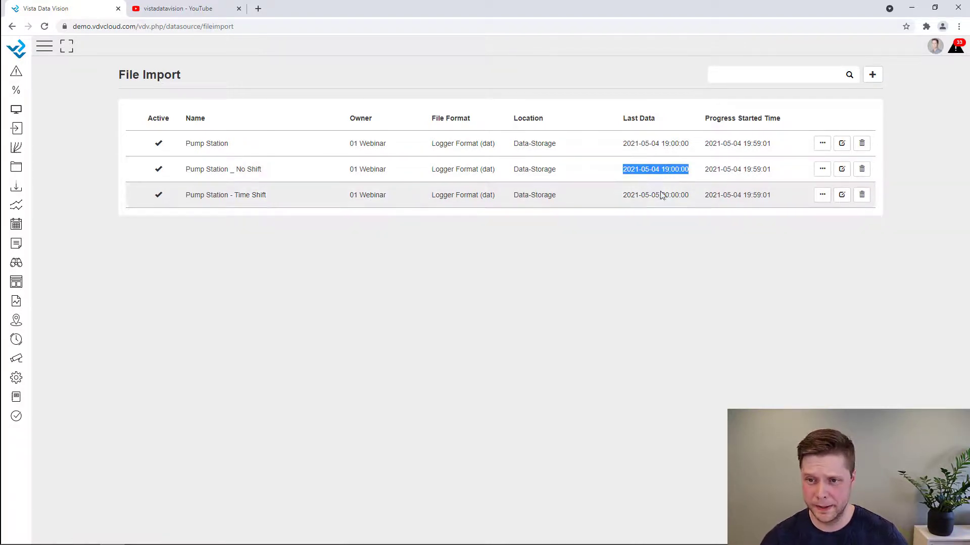
{"action": "left_click_drag", "start_coordinate": [685, 196], "coordinate": [622, 196]}
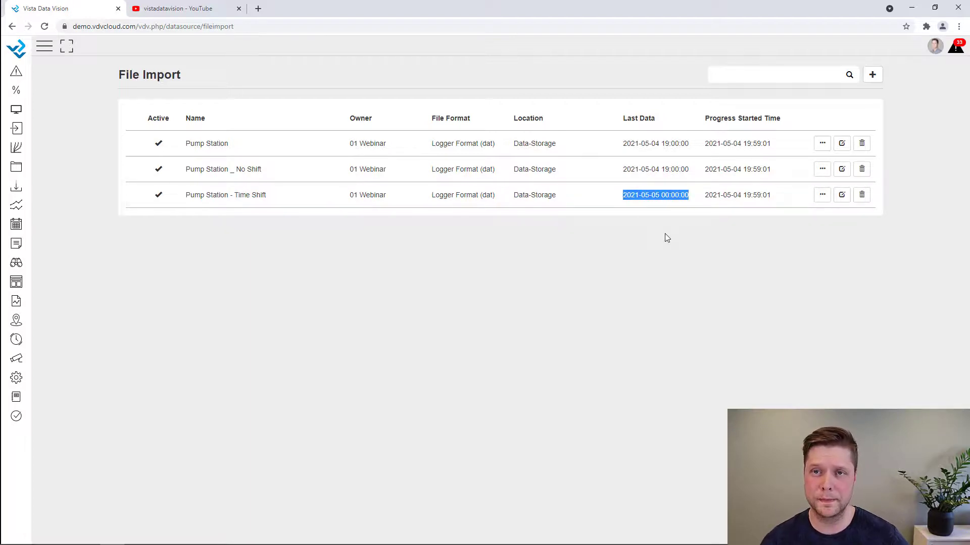
{"action": "left_click", "coordinate": [680, 205]}
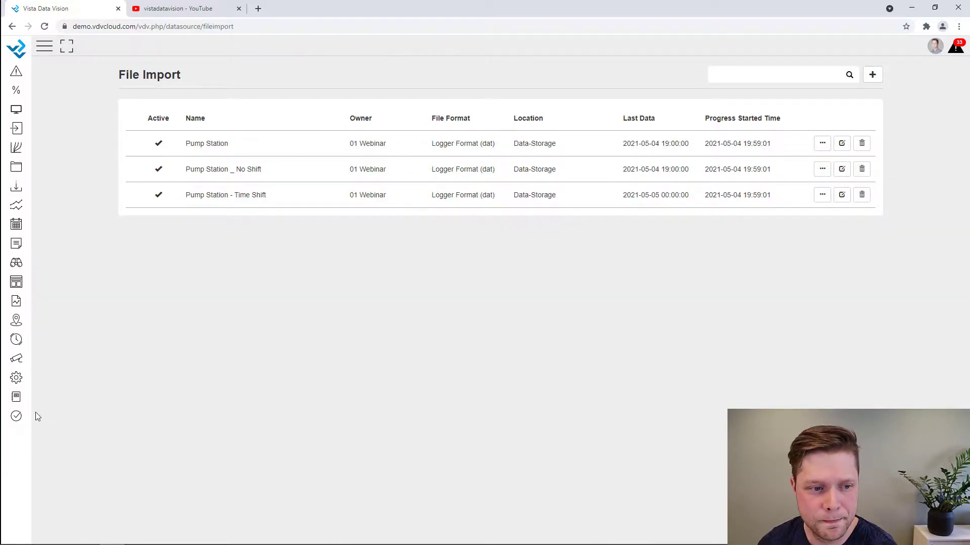
View the QA/QC Site Setup page in Vista Data Vision, and check the QA/QC webinar on the YouTube channel
{"action": "left_click", "coordinate": [18, 426]}
{"action": "left_click", "coordinate": [50, 107]}
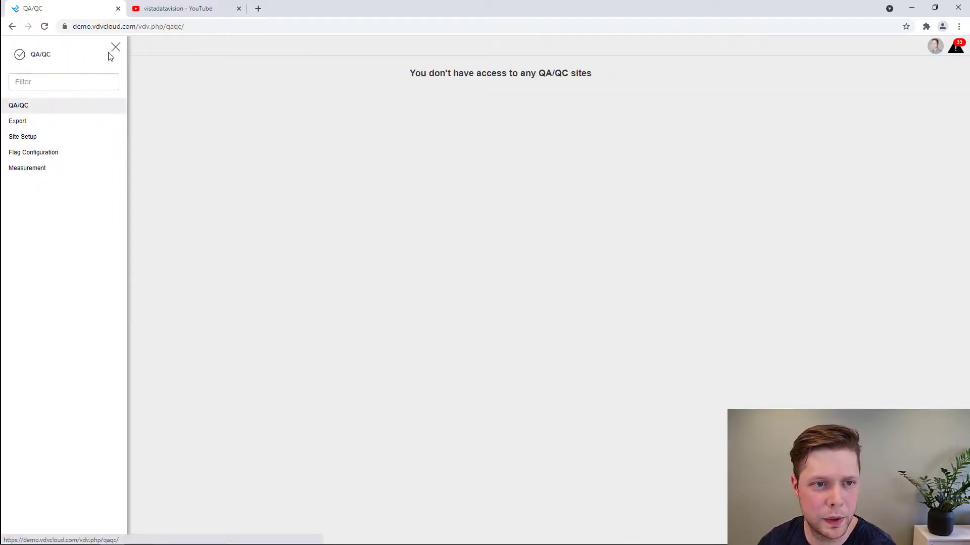
{"action": "left_click", "coordinate": [65, 136]}
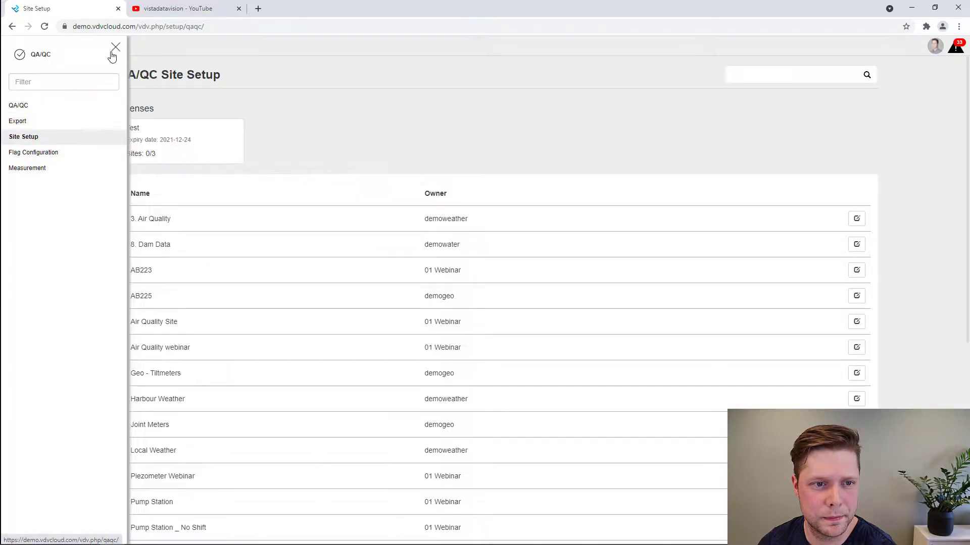
{"action": "left_click", "coordinate": [116, 48]}
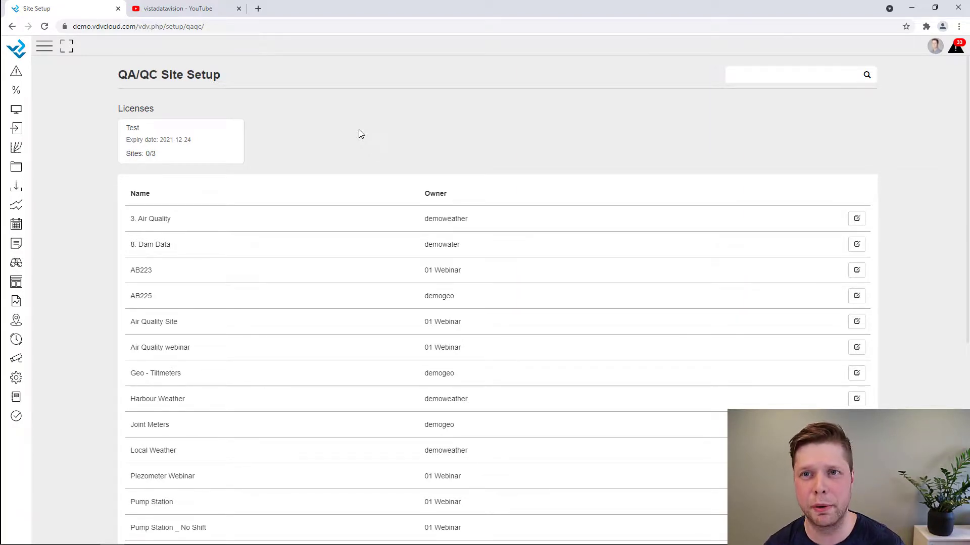
{"action": "left_click", "coordinate": [202, 8]}
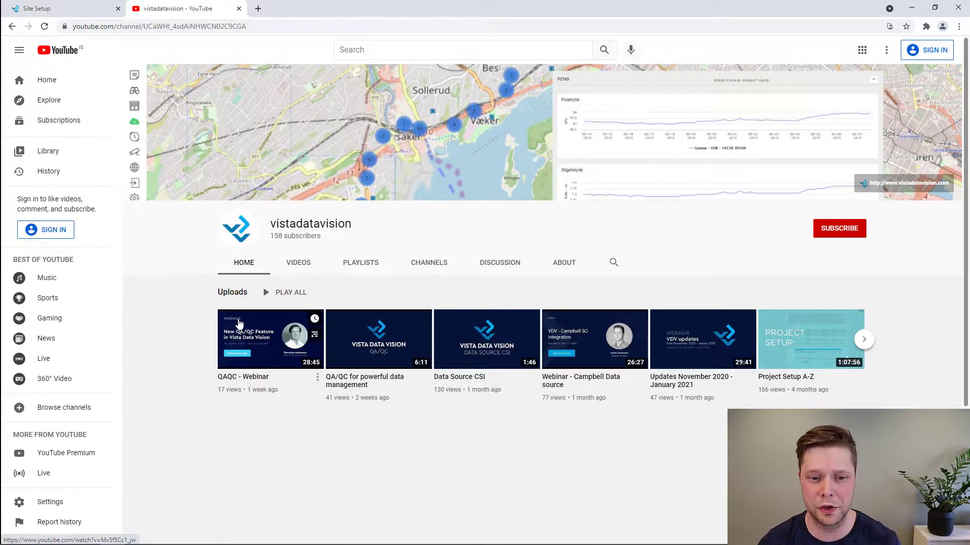
{"action": "left_click", "coordinate": [86, 13]}
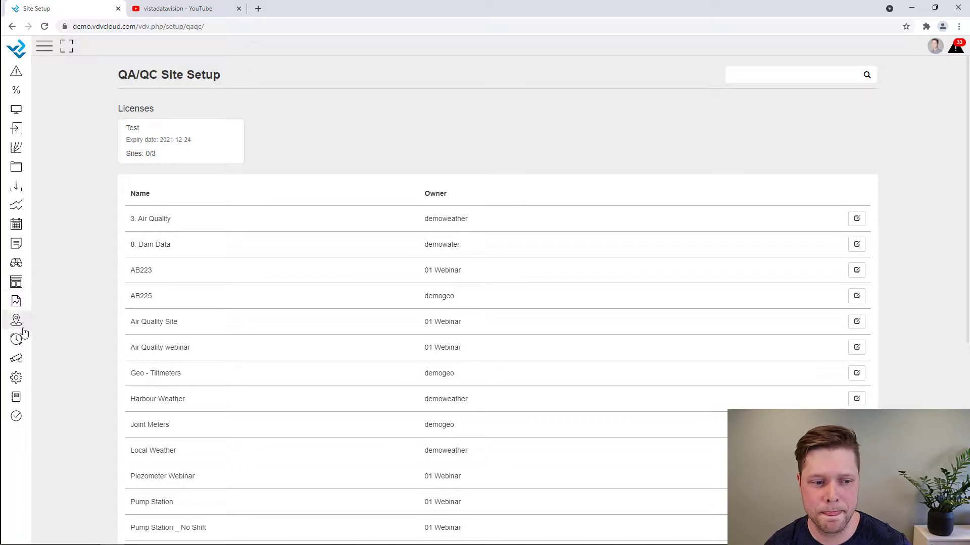
View the Status and Public data of the Cr300 Office RVK logger in the CSI data source
{"action": "left_click", "coordinate": [17, 129]}
{"action": "left_click", "coordinate": [20, 136]}
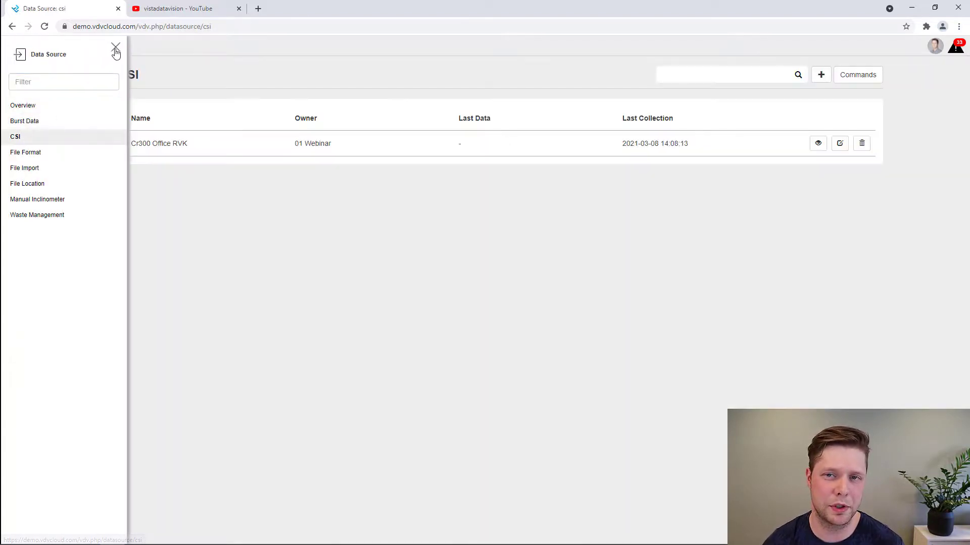
{"action": "left_click", "coordinate": [116, 48]}
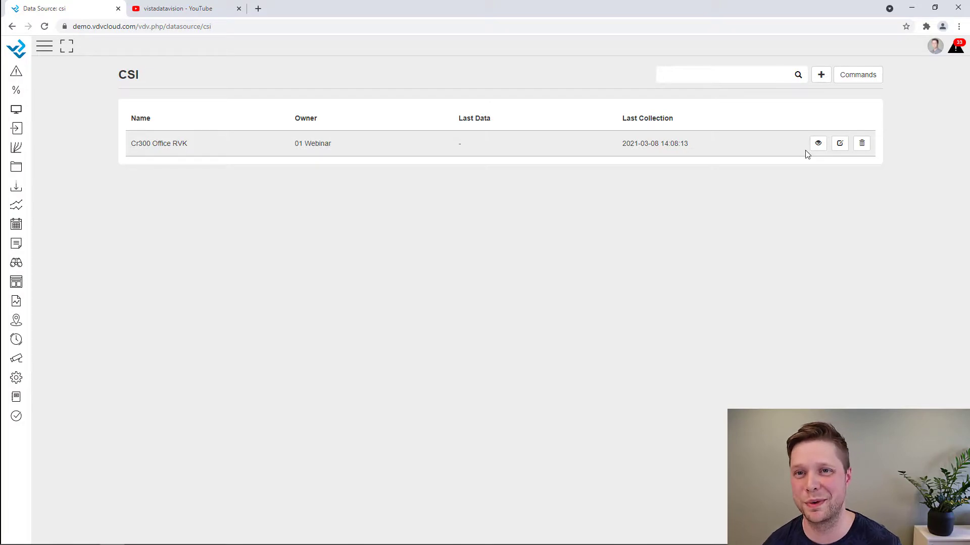
{"action": "left_click", "coordinate": [818, 143]}
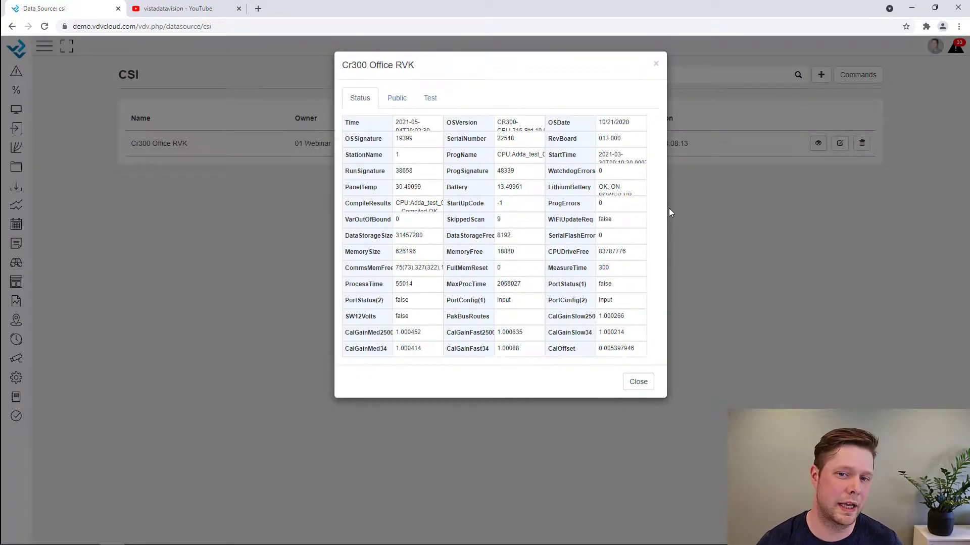
{"action": "left_click", "coordinate": [401, 103]}
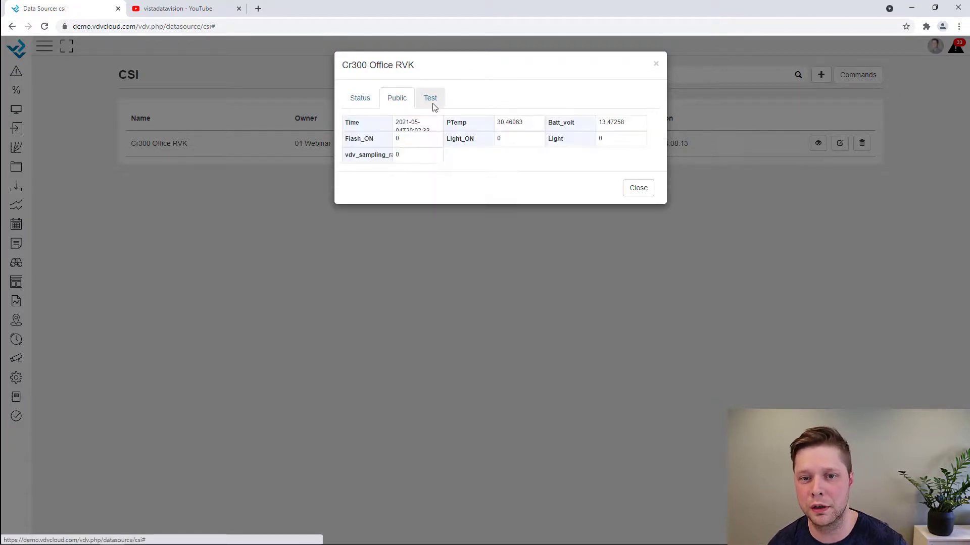
{"action": "left_click", "coordinate": [656, 63]}
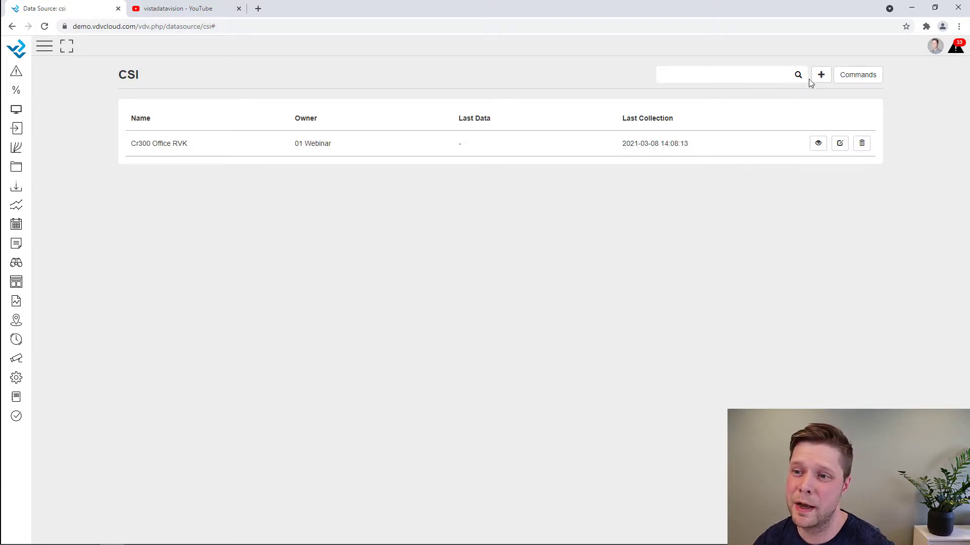
Examine the send options of the Light Change command under CSI Commands, selecting Light ON, and leave without sending
{"action": "left_click", "coordinate": [858, 75]}
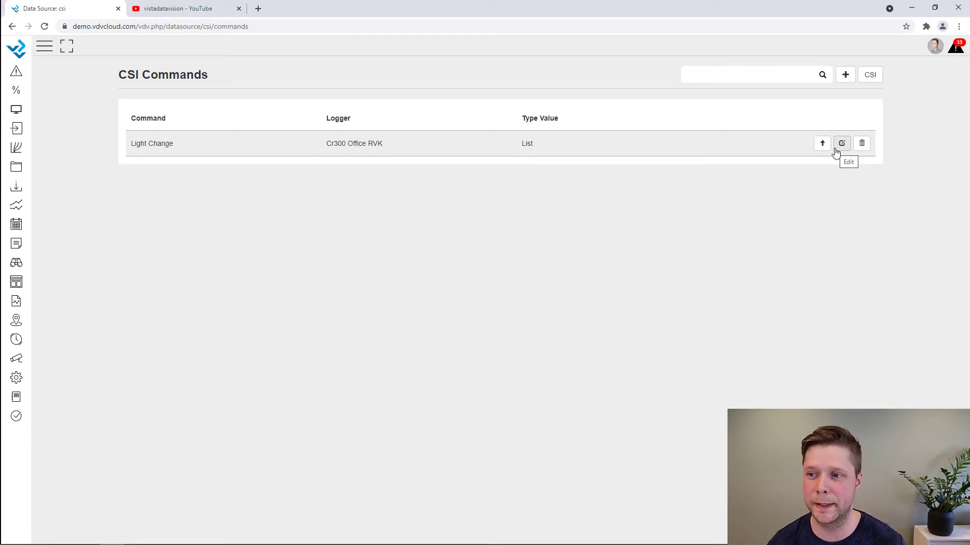
{"action": "left_click", "coordinate": [822, 145]}
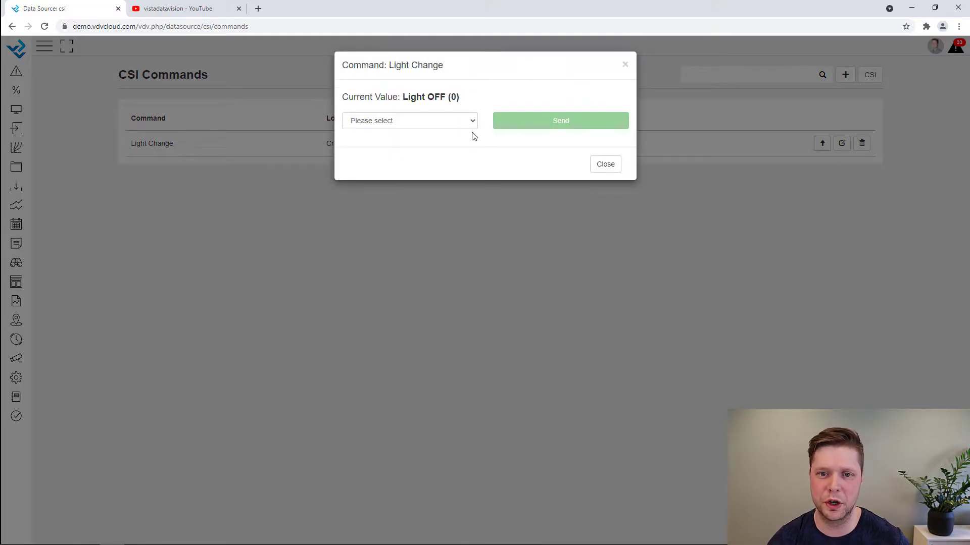
{"action": "left_click", "coordinate": [450, 121]}
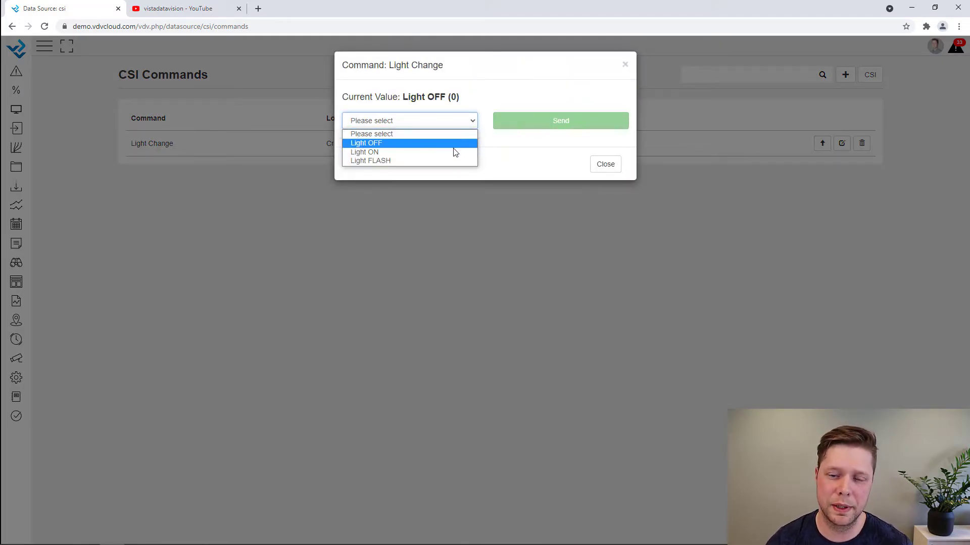
{"action": "left_click", "coordinate": [451, 152]}
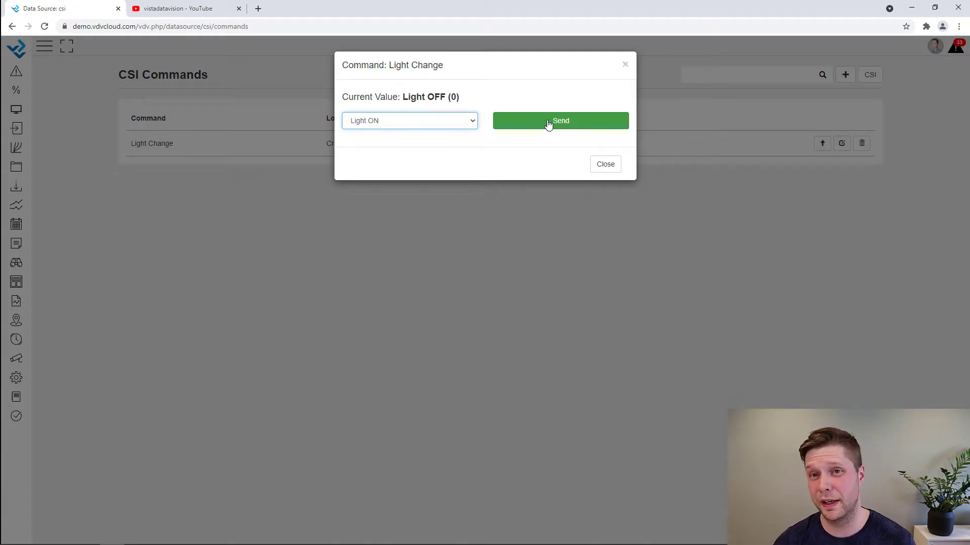
{"action": "left_click", "coordinate": [625, 68]}
Revisit the vistadatavision YouTube channel, and open the Help Center at help.vistadatavision.com in a new browser tab
{"action": "left_click", "coordinate": [202, 9]}
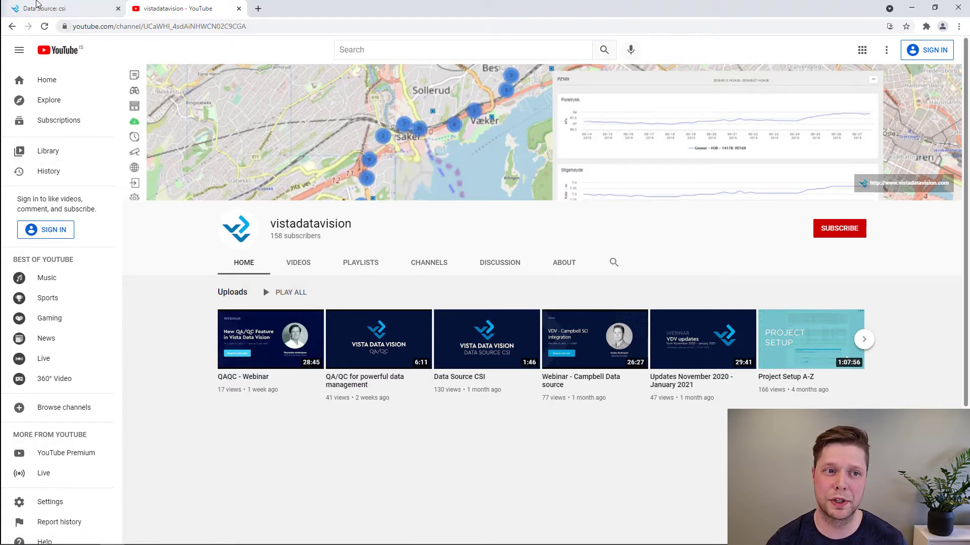
{"action": "left_click", "coordinate": [63, 9]}
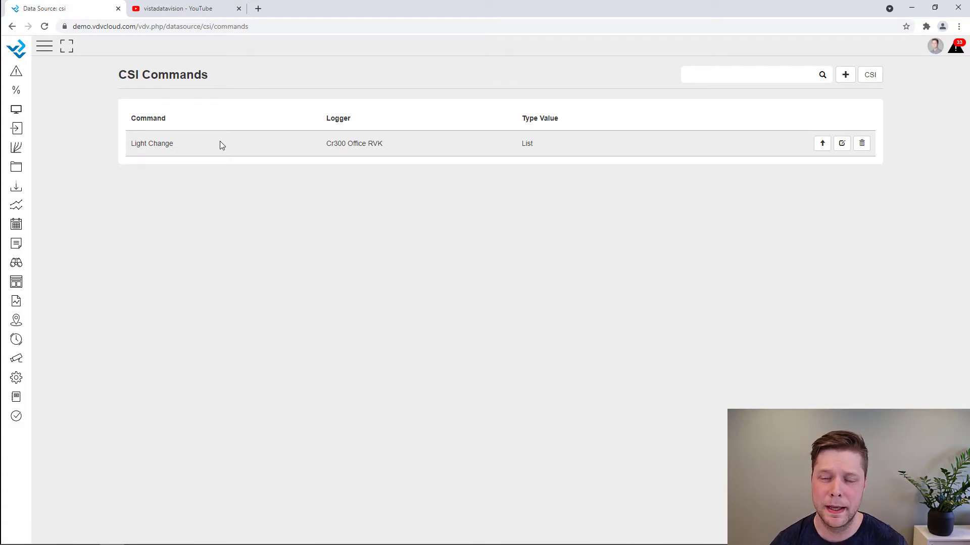
{"action": "left_click", "coordinate": [216, 11]}
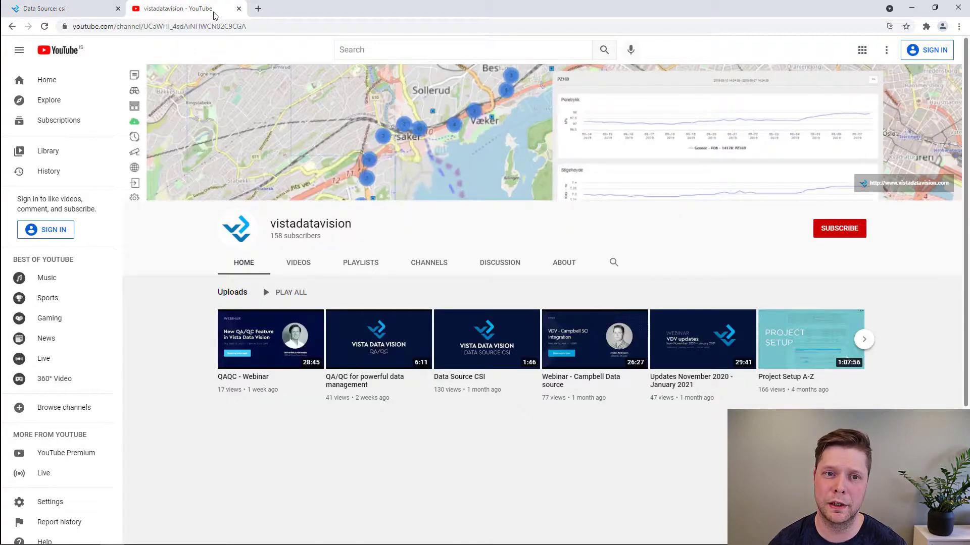
{"action": "left_click", "coordinate": [259, 8]}
{"action": "type", "text": "he"}
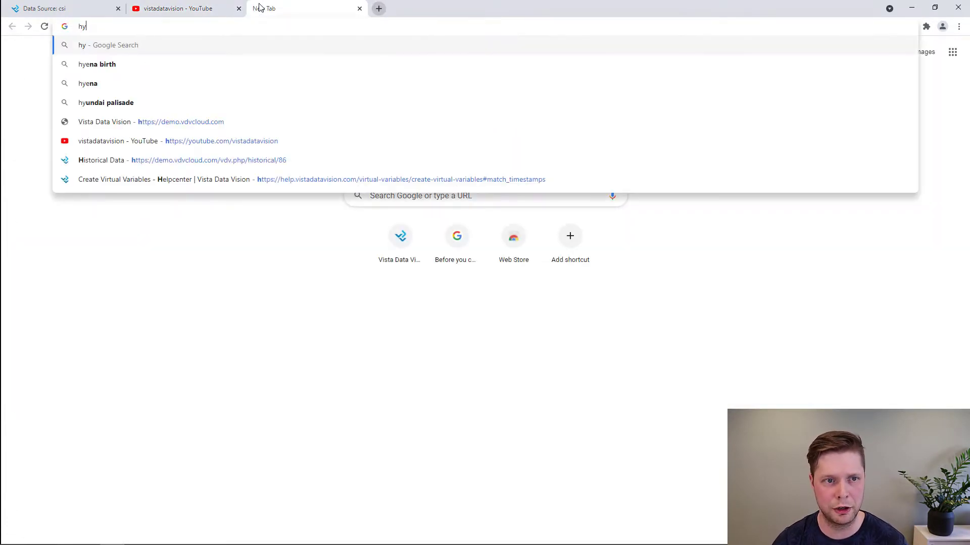
{"action": "type", "text": "lp."}
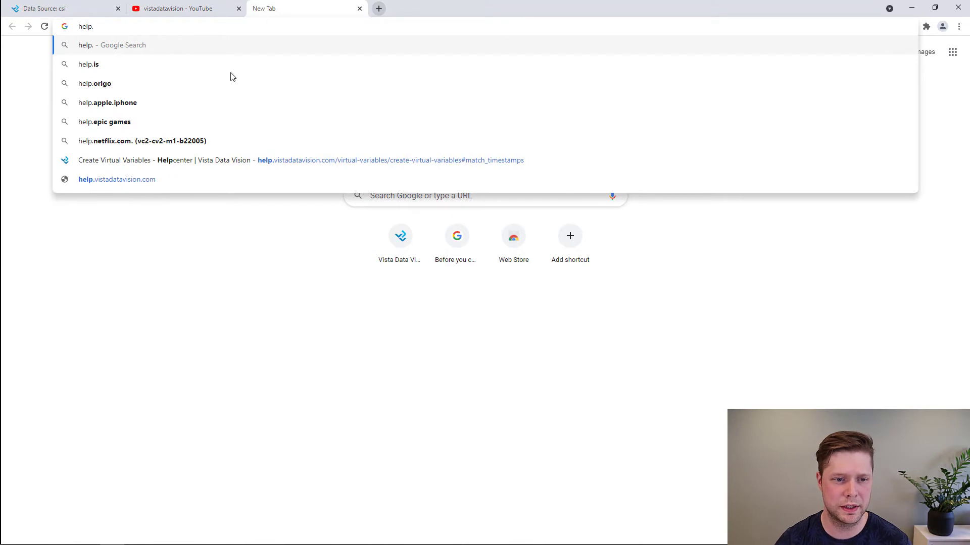
{"action": "left_click", "coordinate": [173, 181]}
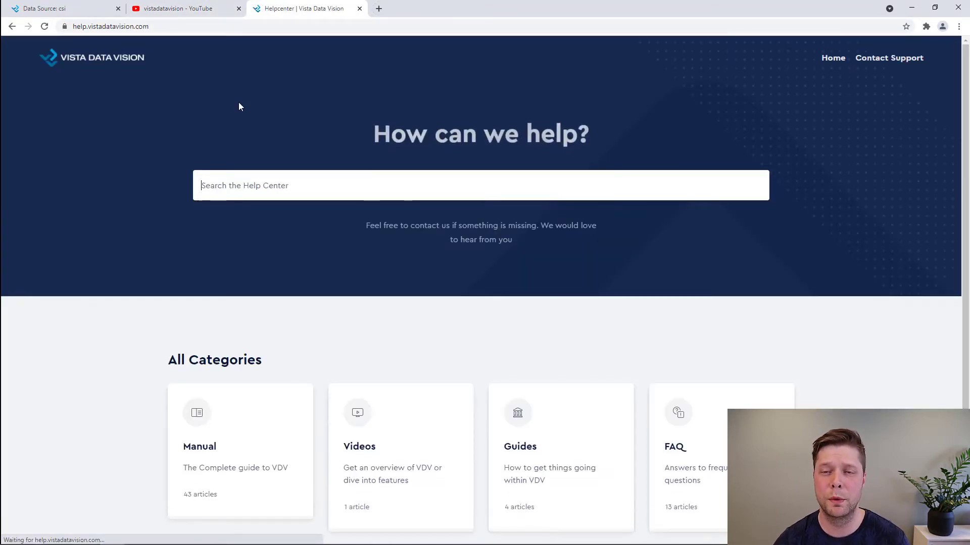